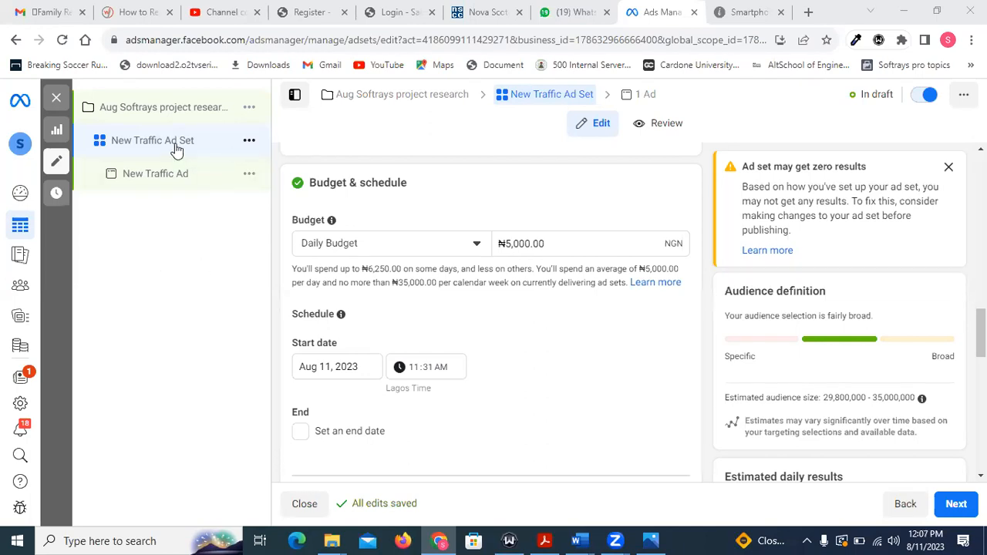
Examine the ad set's messaging app destinations, including the Messenger, Instagram and WhatsApp options and the WhatsApp number settings.
{"action": "scroll", "coordinate": [443, 251], "scroll_direction": "up", "scroll_amount": 2}
{"action": "scroll", "coordinate": [446, 247], "scroll_direction": "up", "scroll_amount": 5}
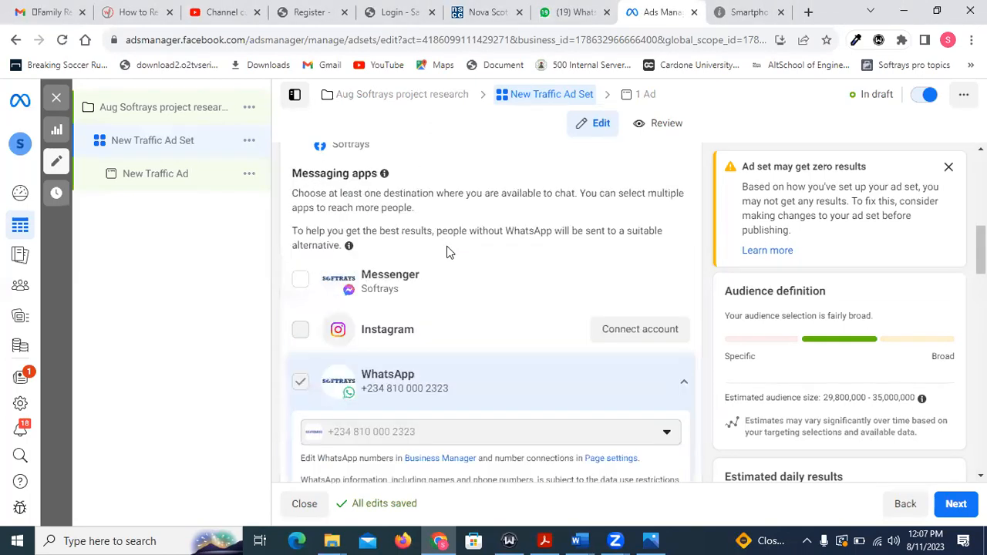
{"action": "scroll", "coordinate": [450, 252], "scroll_direction": "up", "scroll_amount": 3}
{"action": "scroll", "coordinate": [450, 253], "scroll_direction": "down", "scroll_amount": 4}
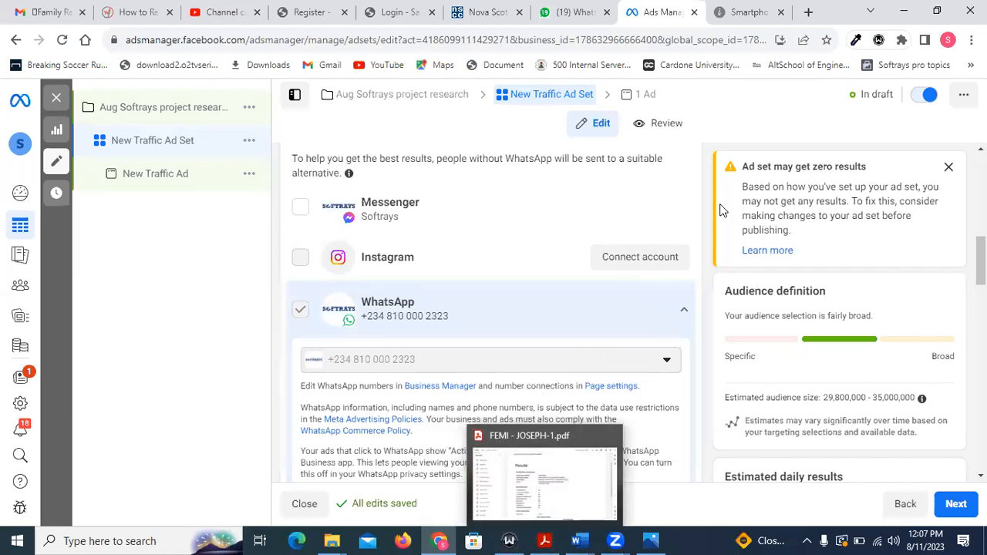
{"action": "scroll", "coordinate": [501, 300], "scroll_direction": "down", "scroll_amount": 2}
{"action": "scroll", "coordinate": [473, 317], "scroll_direction": "down", "scroll_amount": 1}
{"action": "scroll", "coordinate": [472, 317], "scroll_direction": "up", "scroll_amount": 2}
{"action": "scroll", "coordinate": [473, 318], "scroll_direction": "up", "scroll_amount": 3}
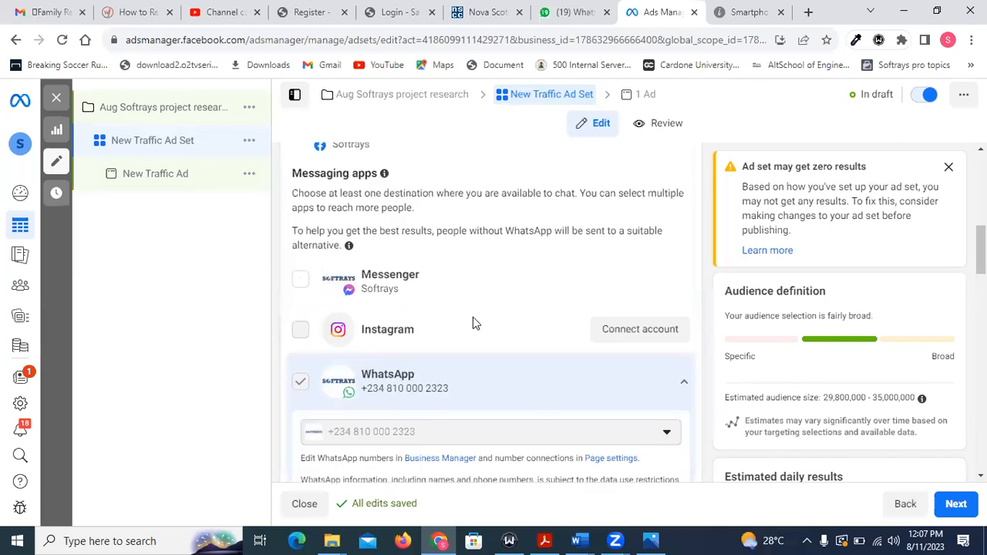
{"action": "scroll", "coordinate": [473, 317], "scroll_direction": "down", "scroll_amount": 1}
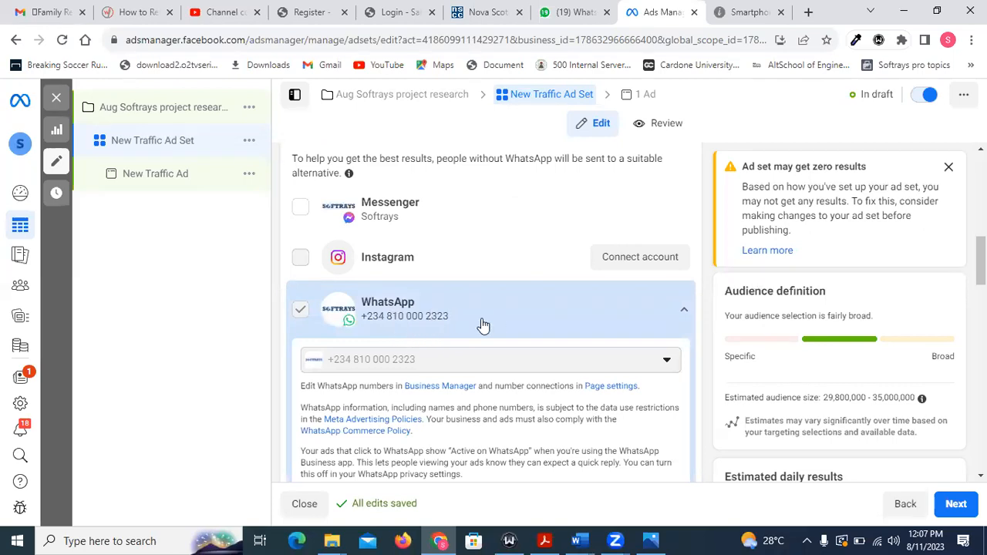
{"action": "scroll", "coordinate": [540, 266], "scroll_direction": "down", "scroll_amount": 2}
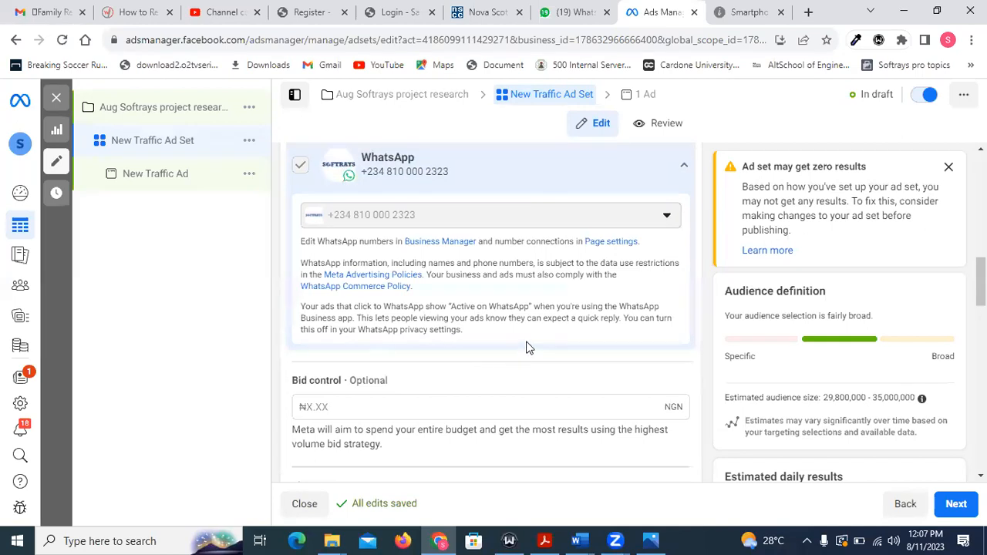
{"action": "scroll", "coordinate": [526, 347], "scroll_direction": "down", "scroll_amount": 2}
{"action": "scroll", "coordinate": [526, 347], "scroll_direction": "up", "scroll_amount": 2}
{"action": "scroll", "coordinate": [447, 306], "scroll_direction": "up", "scroll_amount": 2}
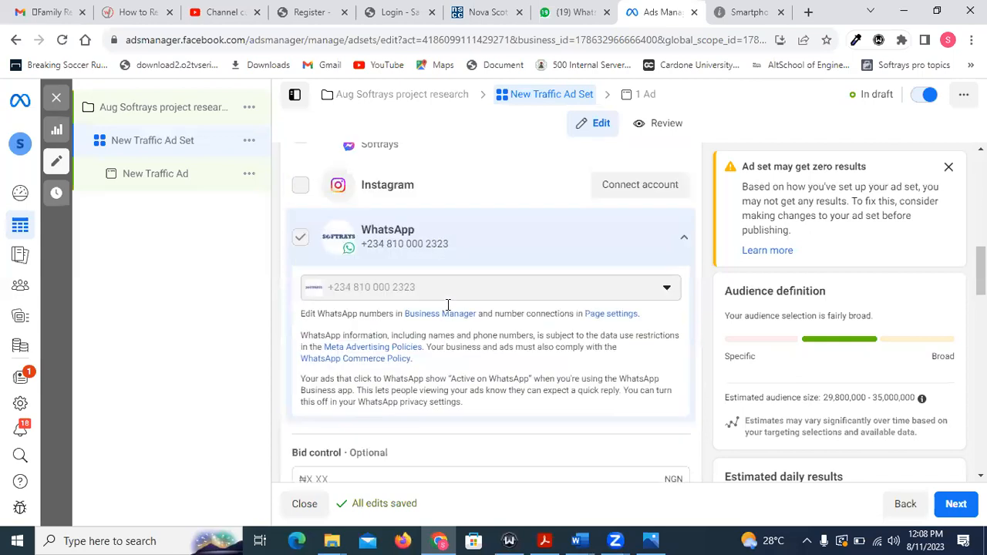
Examine the ad set's budget and schedule settings, then the audience details through to the placements.
{"action": "scroll", "coordinate": [447, 308], "scroll_direction": "down", "scroll_amount": 3}
{"action": "scroll", "coordinate": [449, 310], "scroll_direction": "down", "scroll_amount": 3}
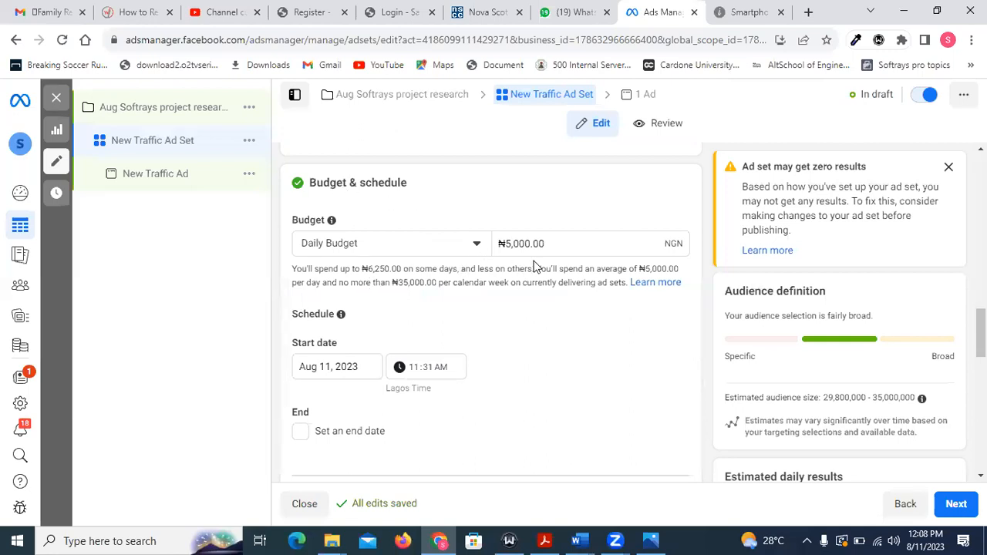
{"action": "scroll", "coordinate": [310, 325], "scroll_direction": "down", "scroll_amount": 1}
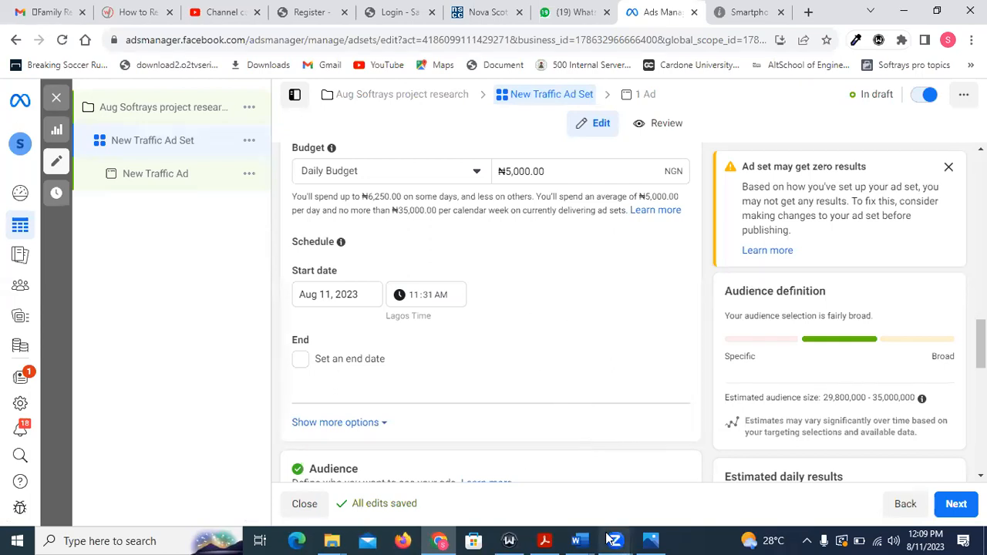
{"action": "mouse_move", "coordinate": [609, 539]}
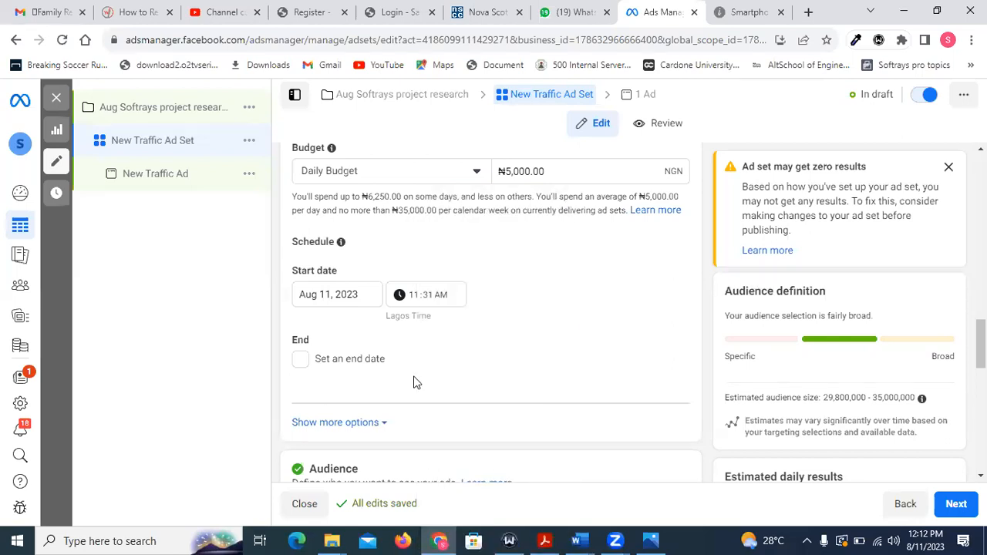
{"action": "scroll", "coordinate": [466, 339], "scroll_direction": "down", "scroll_amount": 2}
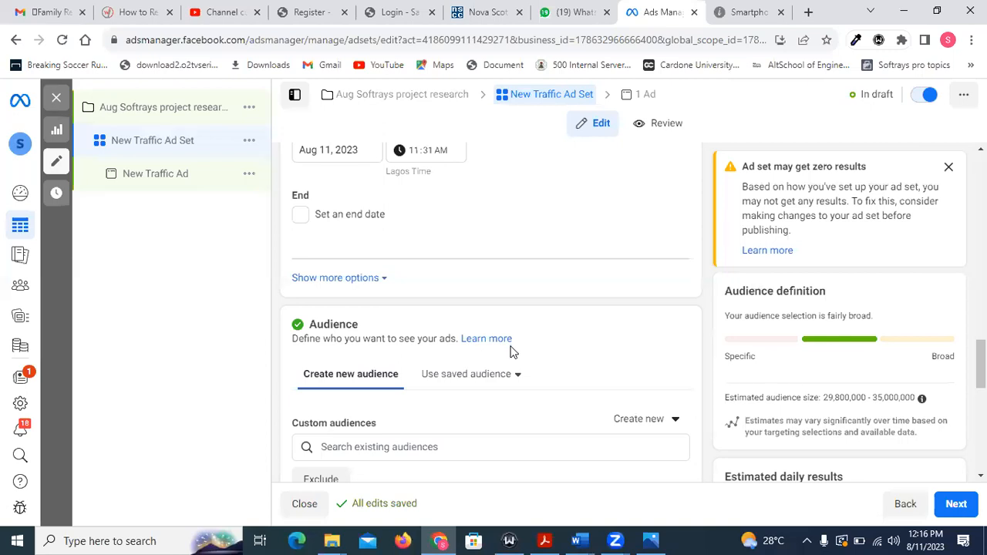
{"action": "mouse_move", "coordinate": [531, 538]}
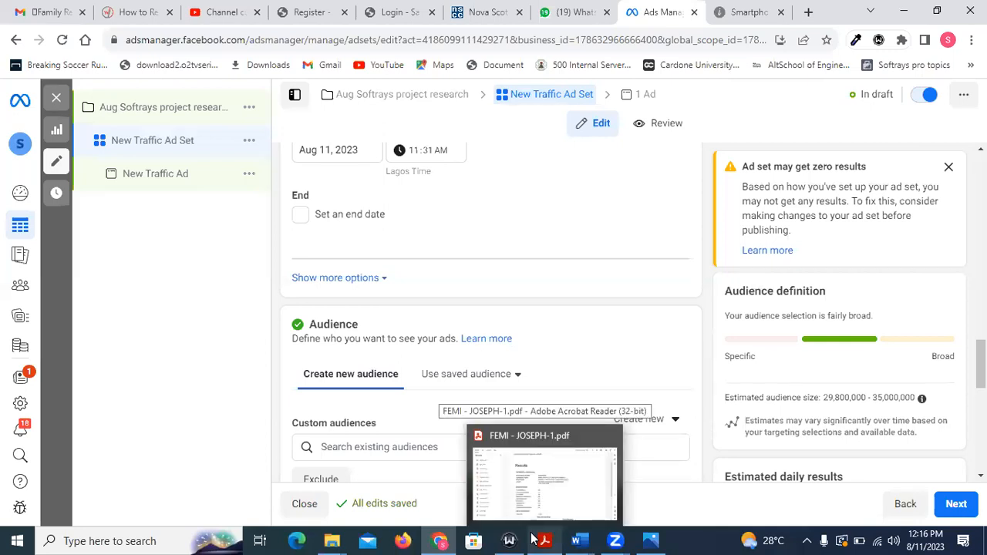
{"action": "scroll", "coordinate": [524, 336], "scroll_direction": "down", "scroll_amount": 1}
{"action": "scroll", "coordinate": [523, 336], "scroll_direction": "down", "scroll_amount": 2}
{"action": "scroll", "coordinate": [523, 336], "scroll_direction": "down", "scroll_amount": 1}
{"action": "scroll", "coordinate": [522, 336], "scroll_direction": "down", "scroll_amount": 3}
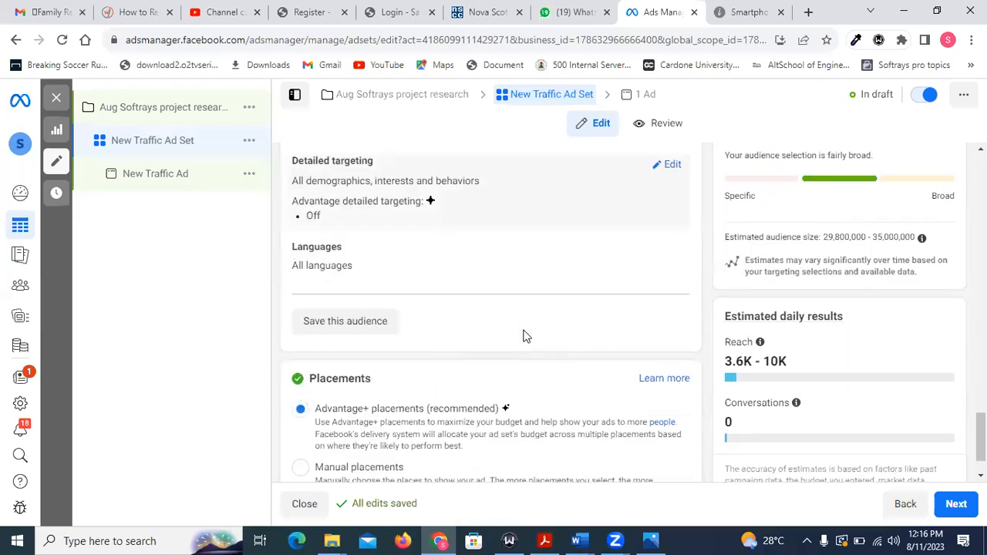
Recheck the daily budget amount, start date and end date option above the Audience section.
{"action": "scroll", "coordinate": [523, 336], "scroll_direction": "up", "scroll_amount": 10}
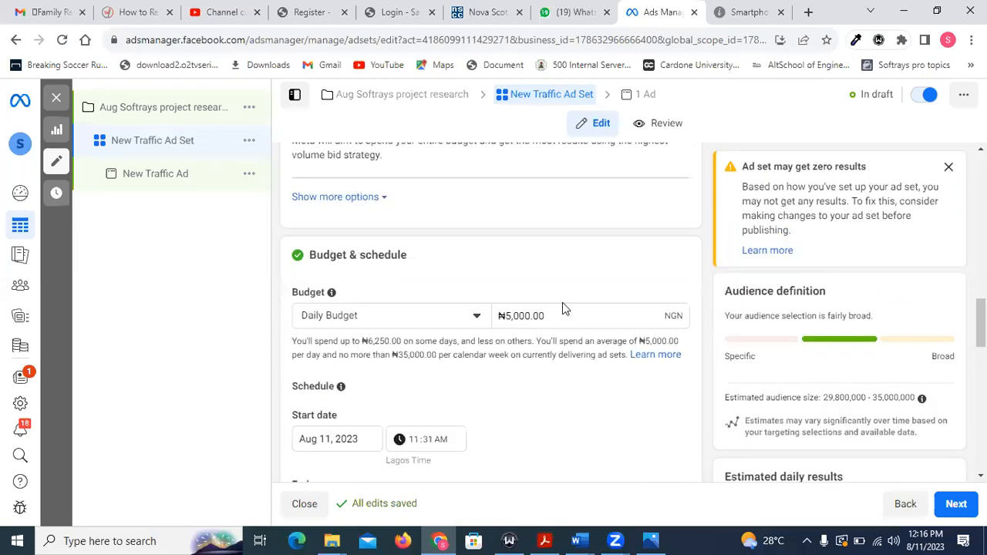
{"action": "scroll", "coordinate": [562, 308], "scroll_direction": "down", "scroll_amount": 1}
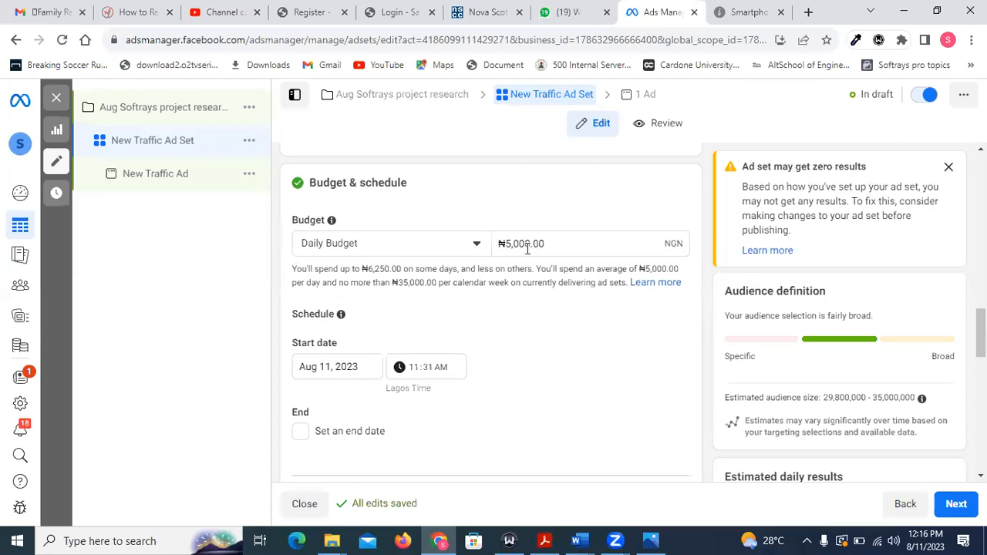
{"action": "scroll", "coordinate": [526, 249], "scroll_direction": "down", "scroll_amount": 2}
{"action": "scroll", "coordinate": [529, 253], "scroll_direction": "up", "scroll_amount": 1}
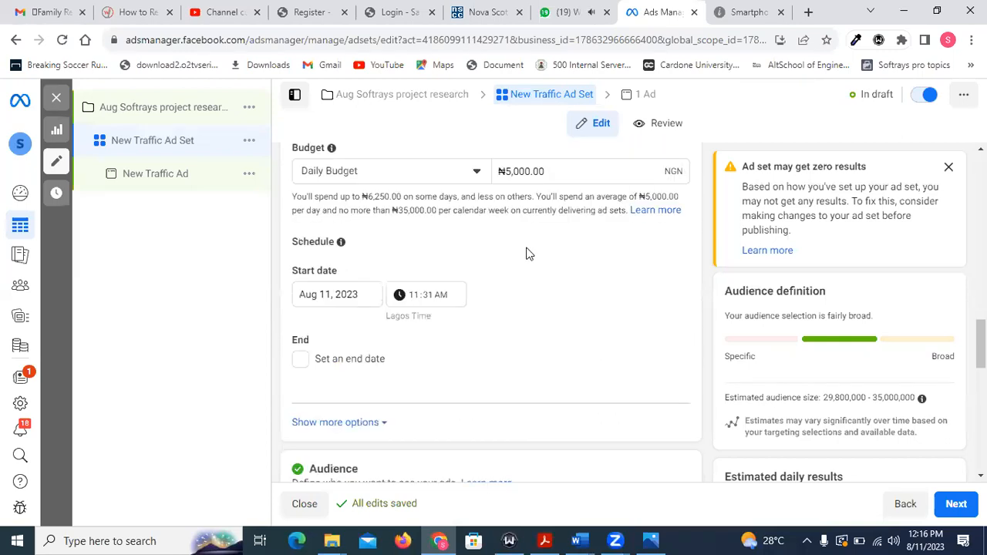
{"action": "scroll", "coordinate": [528, 254], "scroll_direction": "up", "scroll_amount": 1}
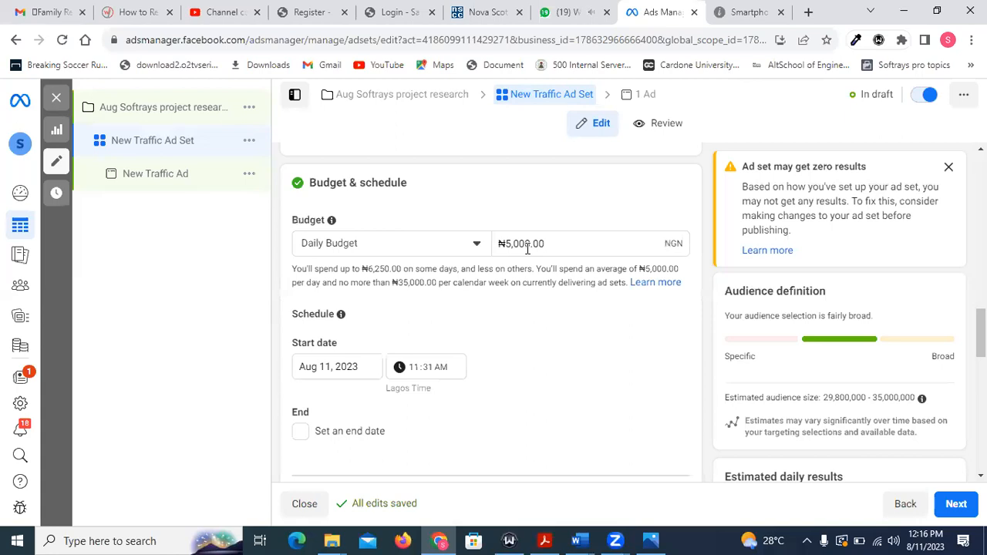
{"action": "scroll", "coordinate": [527, 250], "scroll_direction": "down", "scroll_amount": 1}
{"action": "scroll", "coordinate": [528, 254], "scroll_direction": "down", "scroll_amount": 3}
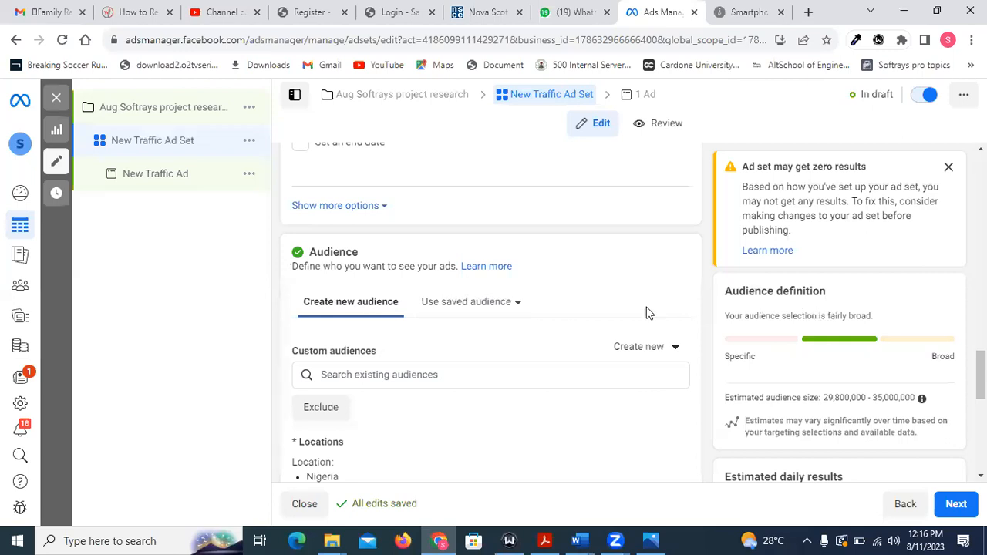
{"action": "scroll", "coordinate": [560, 273], "scroll_direction": "up", "scroll_amount": 3}
{"action": "scroll", "coordinate": [557, 301], "scroll_direction": "up", "scroll_amount": 1}
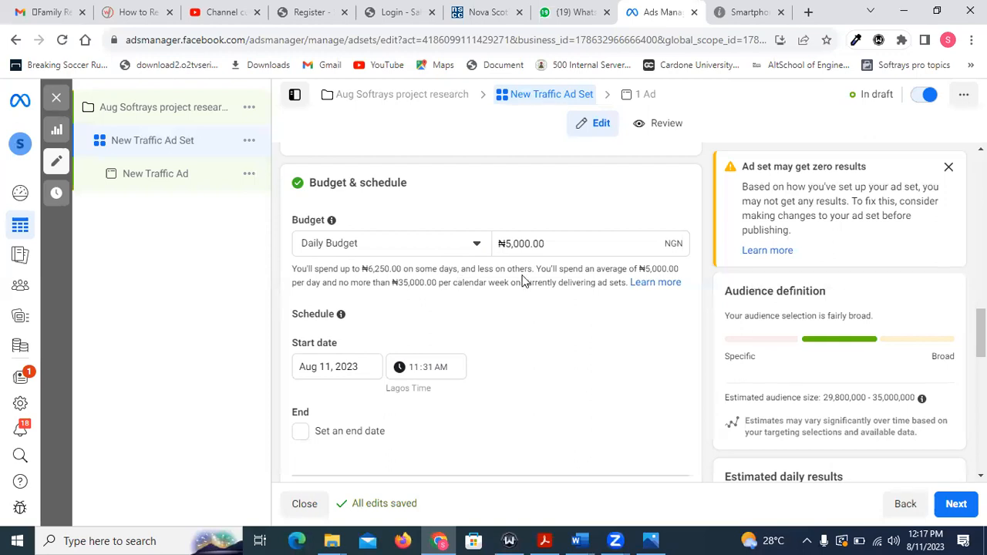
{"action": "scroll", "coordinate": [523, 280], "scroll_direction": "down", "scroll_amount": 4}
{"action": "scroll", "coordinate": [523, 281], "scroll_direction": "down", "scroll_amount": 1}
{"action": "scroll", "coordinate": [522, 280], "scroll_direction": "up", "scroll_amount": 5}
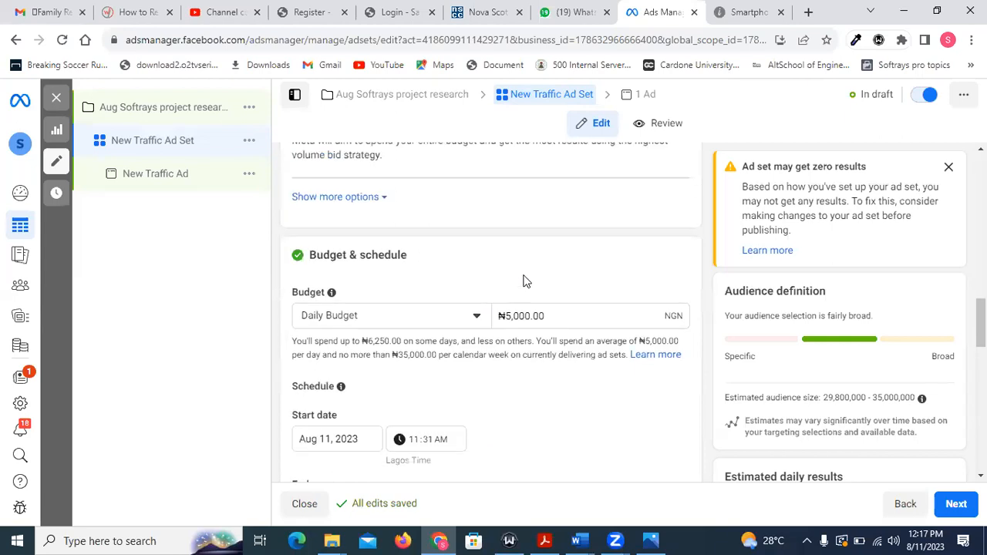
Open the new audience's Locations setting for editing and search for the location "kwara".
{"action": "scroll", "coordinate": [522, 281], "scroll_direction": "down", "scroll_amount": 1}
{"action": "scroll", "coordinate": [390, 228], "scroll_direction": "down", "scroll_amount": 3}
{"action": "scroll", "coordinate": [390, 228], "scroll_direction": "down", "scroll_amount": 2}
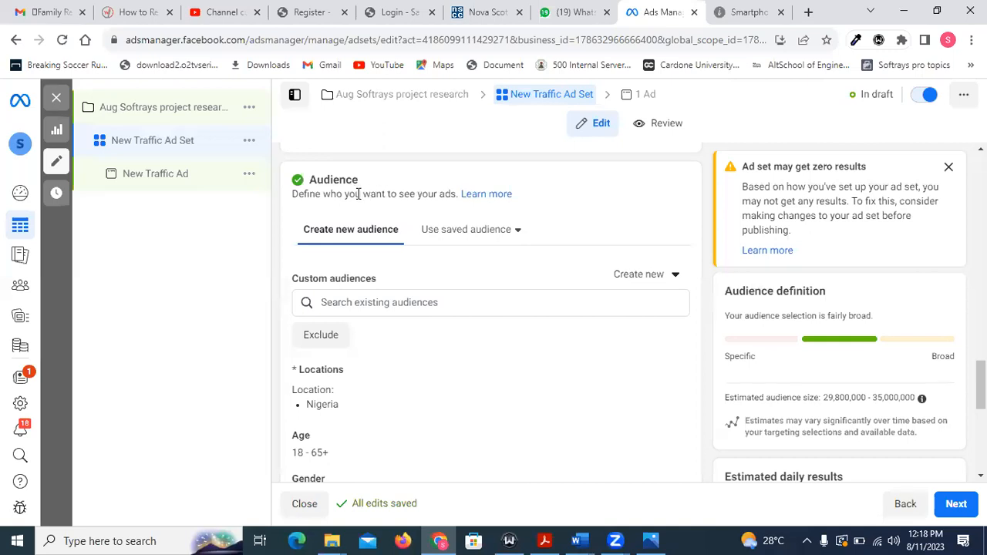
{"action": "scroll", "coordinate": [363, 204], "scroll_direction": "down", "scroll_amount": 1}
{"action": "mouse_move", "coordinate": [384, 208]}
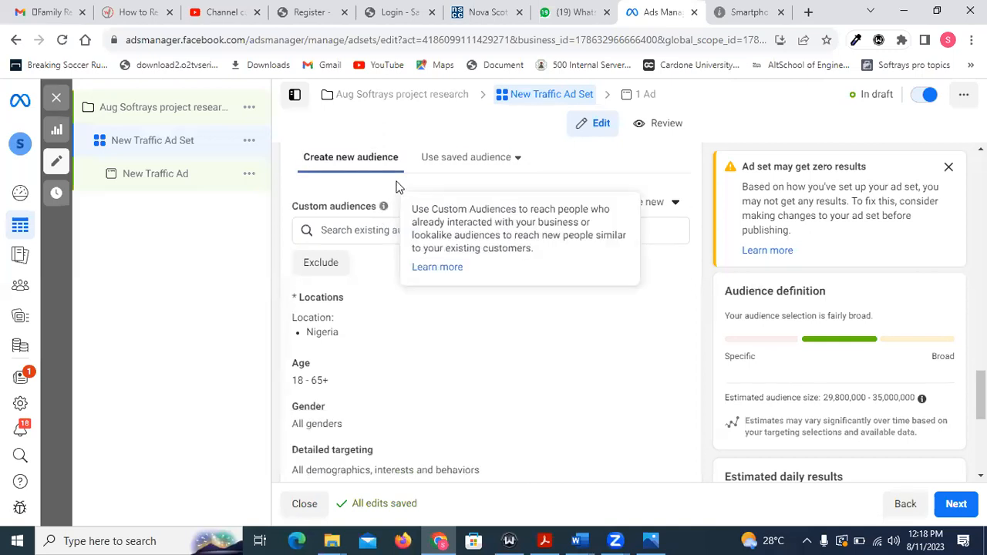
{"action": "scroll", "coordinate": [384, 208], "scroll_direction": "down", "scroll_amount": 1}
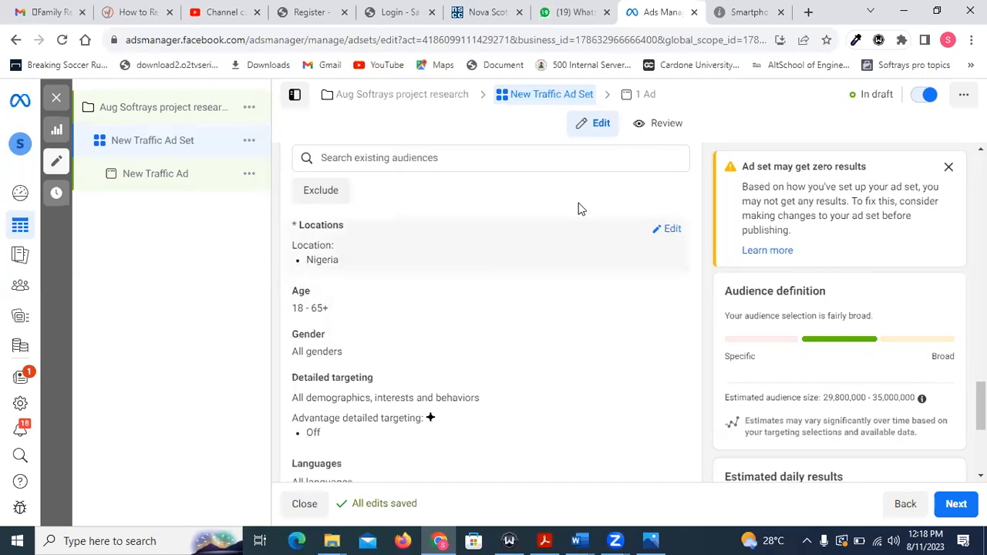
{"action": "mouse_move", "coordinate": [664, 230]}
{"action": "left_click", "coordinate": [672, 229]}
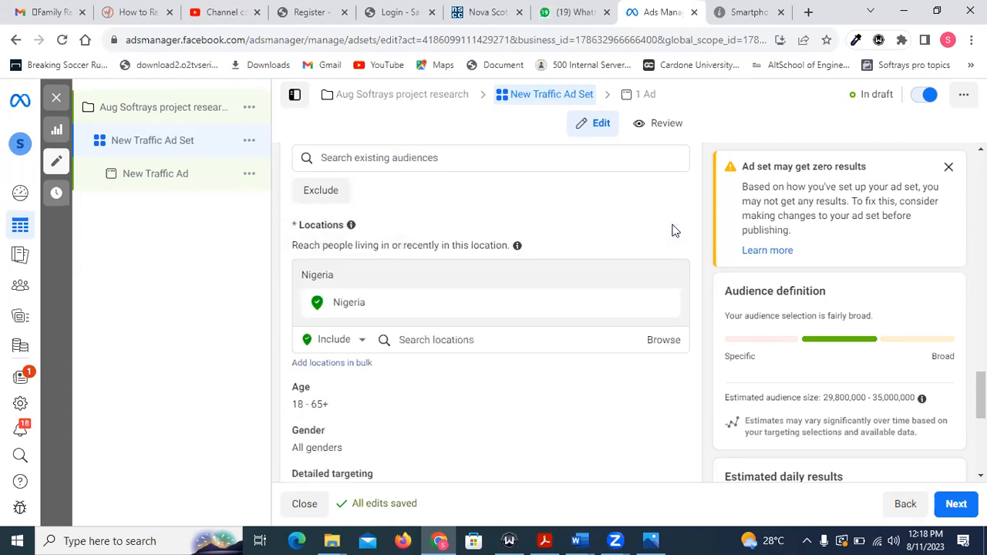
{"action": "scroll", "coordinate": [634, 257], "scroll_direction": "down", "scroll_amount": 2}
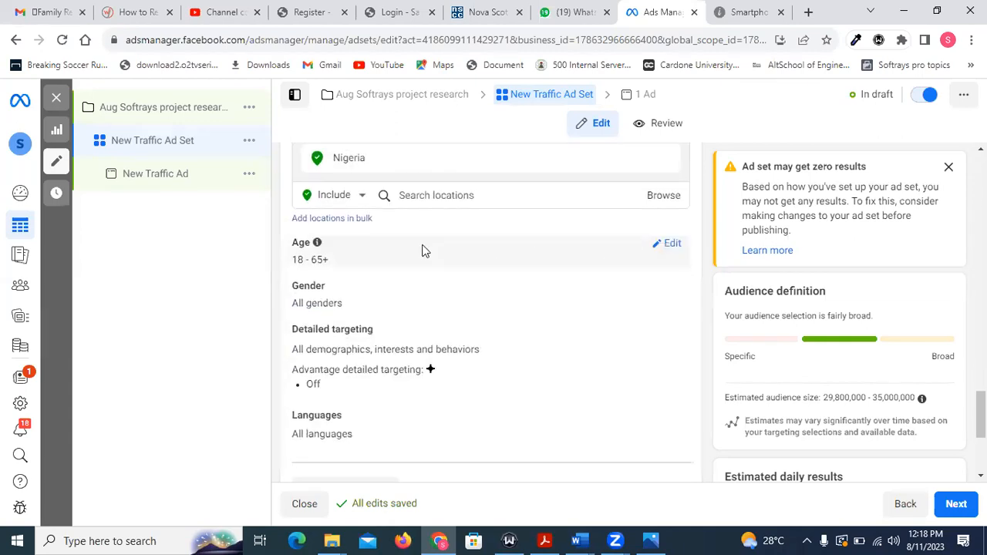
{"action": "left_click", "coordinate": [405, 195]}
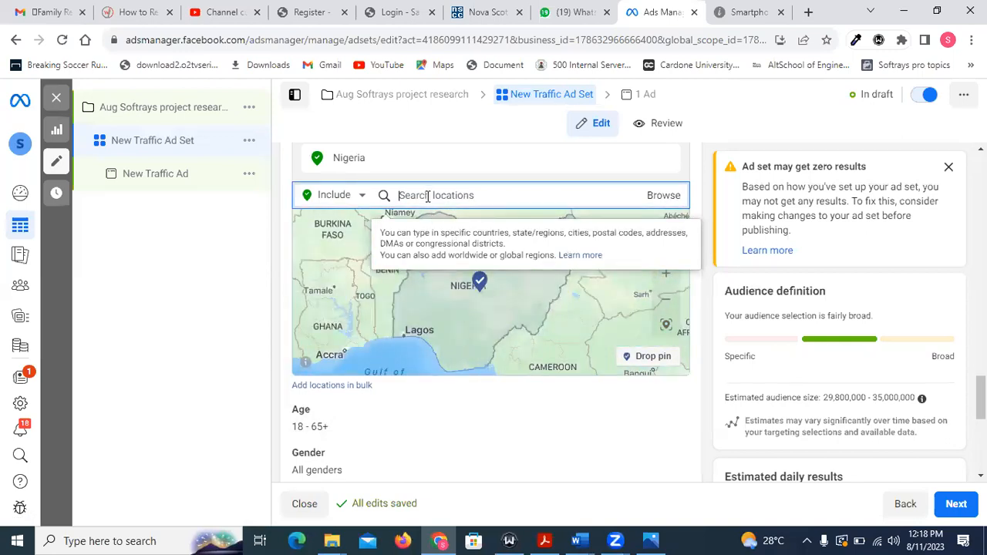
{"action": "type", "text": "kwara"}
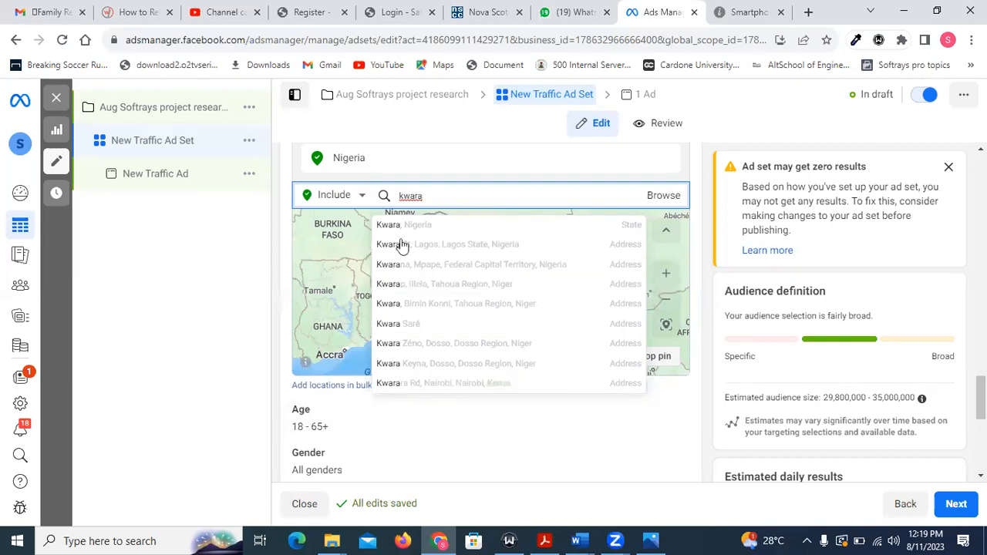
{"action": "left_click", "coordinate": [342, 470]}
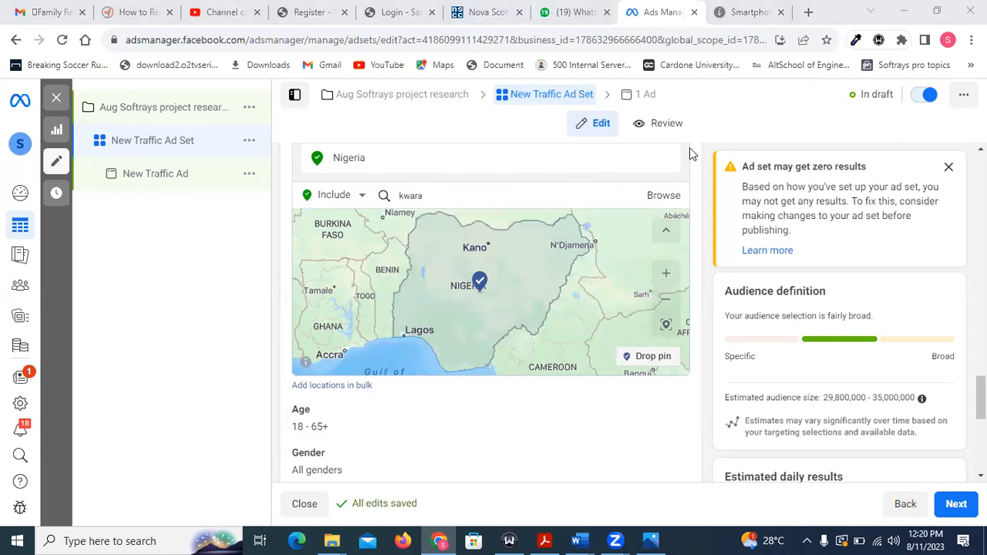
Review the Audience section's included location and map, age, gender, detailed targeting and languages, plus the placement options.
{"action": "scroll", "coordinate": [444, 190], "scroll_direction": "up", "scroll_amount": 1}
{"action": "scroll", "coordinate": [443, 190], "scroll_direction": "up", "scroll_amount": 1}
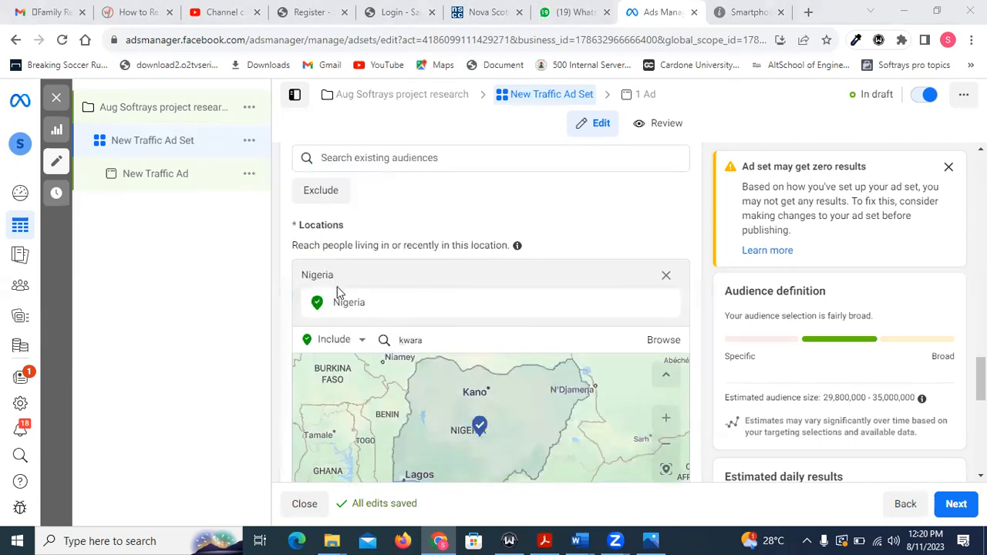
{"action": "scroll", "coordinate": [436, 254], "scroll_direction": "down", "scroll_amount": 1}
{"action": "scroll", "coordinate": [437, 255], "scroll_direction": "down", "scroll_amount": 5}
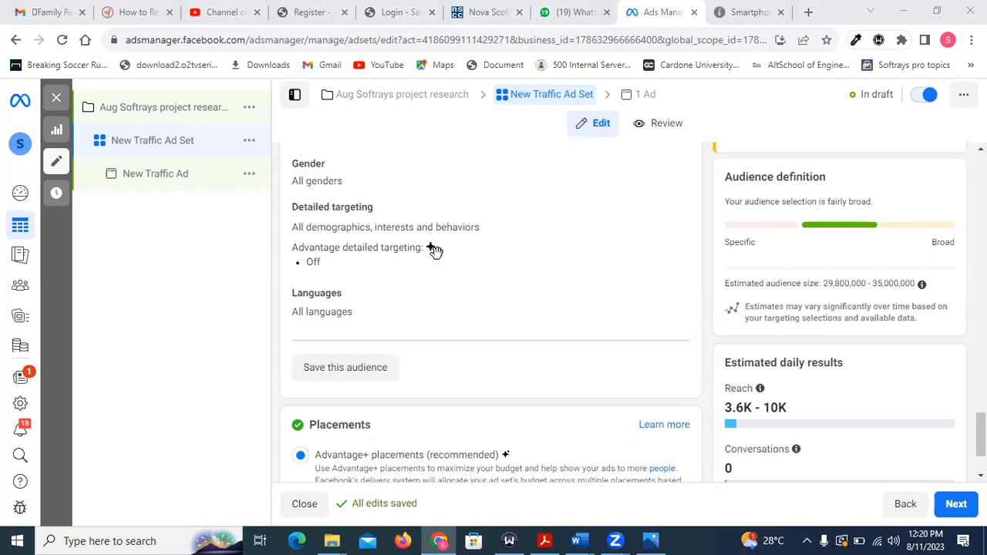
{"action": "scroll", "coordinate": [435, 249], "scroll_direction": "down", "scroll_amount": 2}
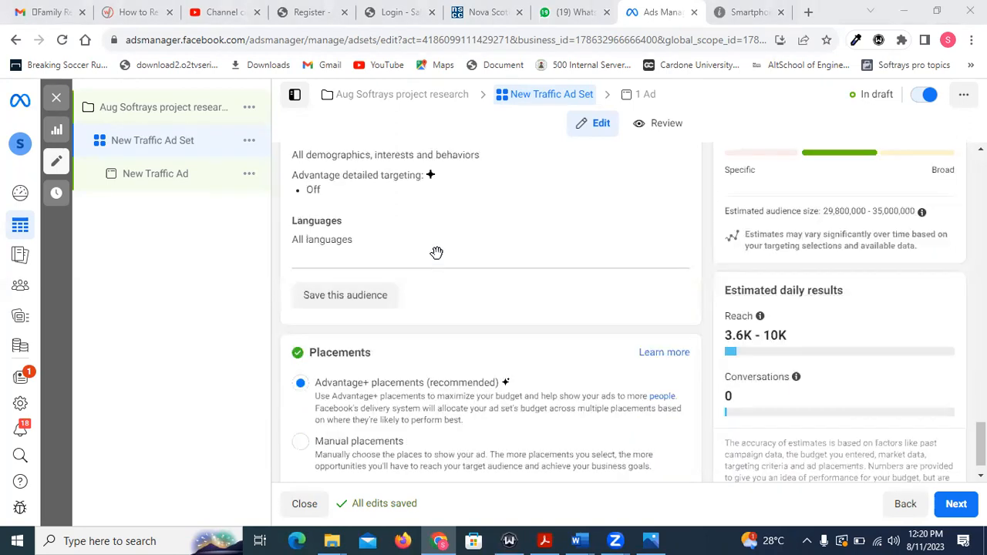
{"action": "scroll", "coordinate": [437, 252], "scroll_direction": "up", "scroll_amount": 2}
{"action": "scroll", "coordinate": [436, 253], "scroll_direction": "up", "scroll_amount": 7}
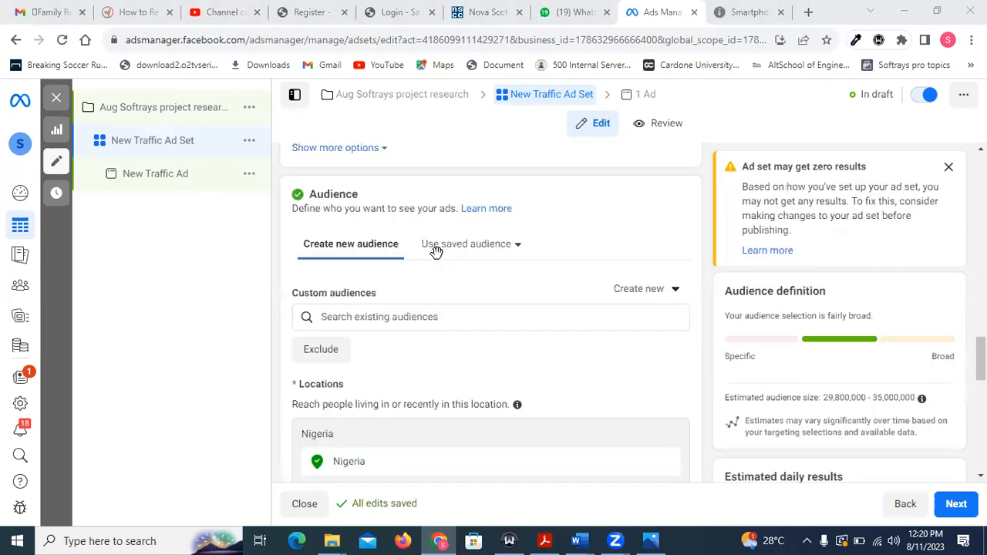
{"action": "scroll", "coordinate": [436, 253], "scroll_direction": "down", "scroll_amount": 2}
{"action": "scroll", "coordinate": [436, 253], "scroll_direction": "up", "scroll_amount": 1}
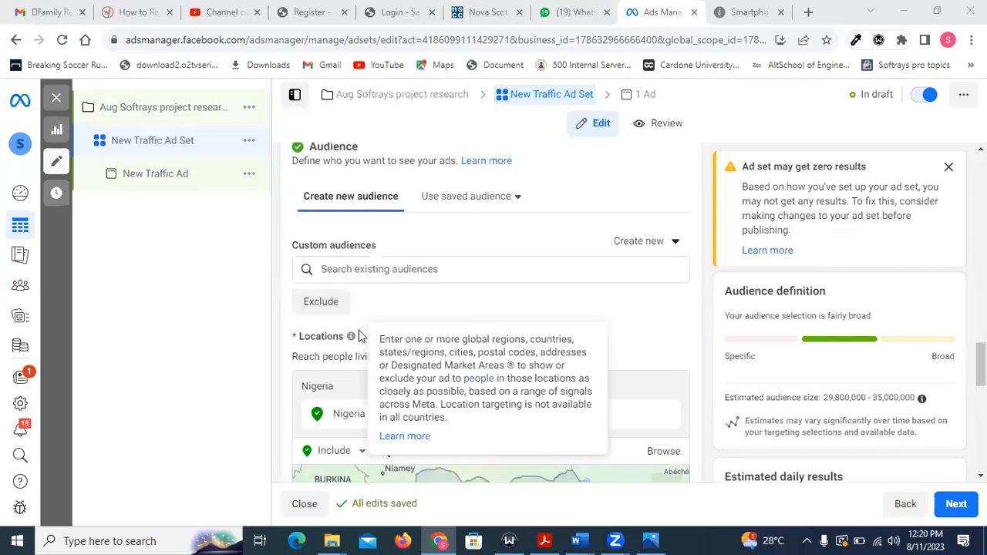
{"action": "scroll", "coordinate": [448, 284], "scroll_direction": "up", "scroll_amount": 1}
{"action": "scroll", "coordinate": [450, 282], "scroll_direction": "up", "scroll_amount": 1}
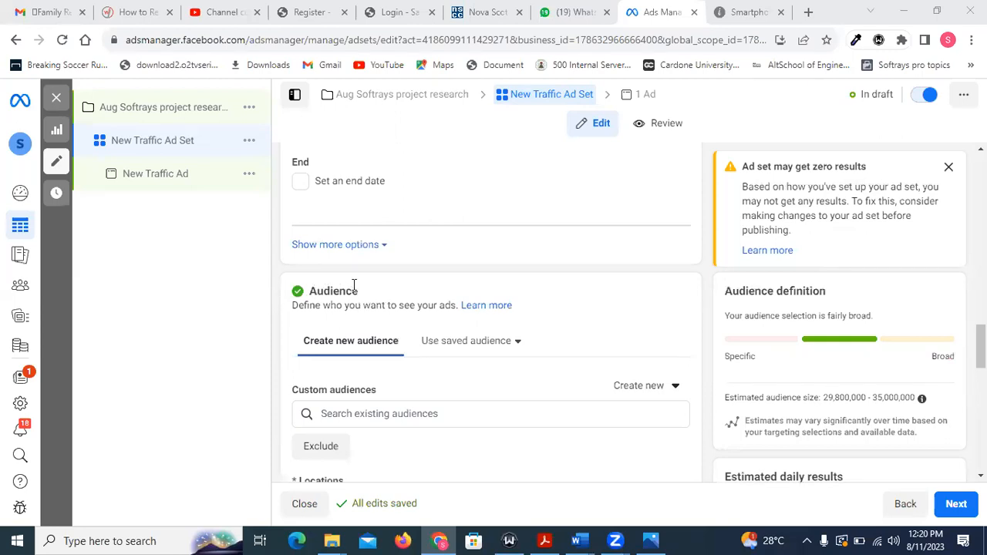
{"action": "scroll", "coordinate": [373, 285], "scroll_direction": "down", "scroll_amount": 3}
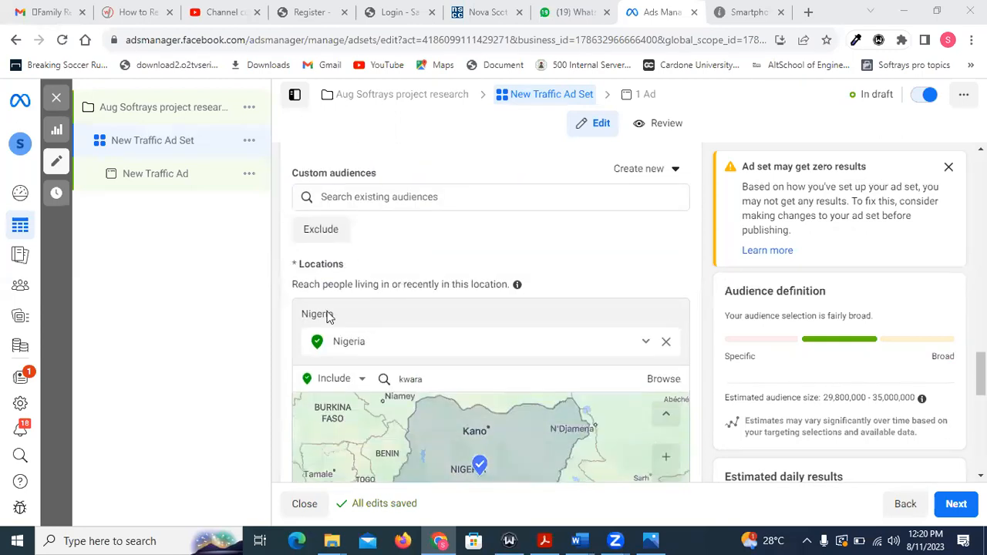
{"action": "scroll", "coordinate": [392, 265], "scroll_direction": "down", "scroll_amount": 3}
{"action": "scroll", "coordinate": [393, 264], "scroll_direction": "down", "scroll_amount": 5}
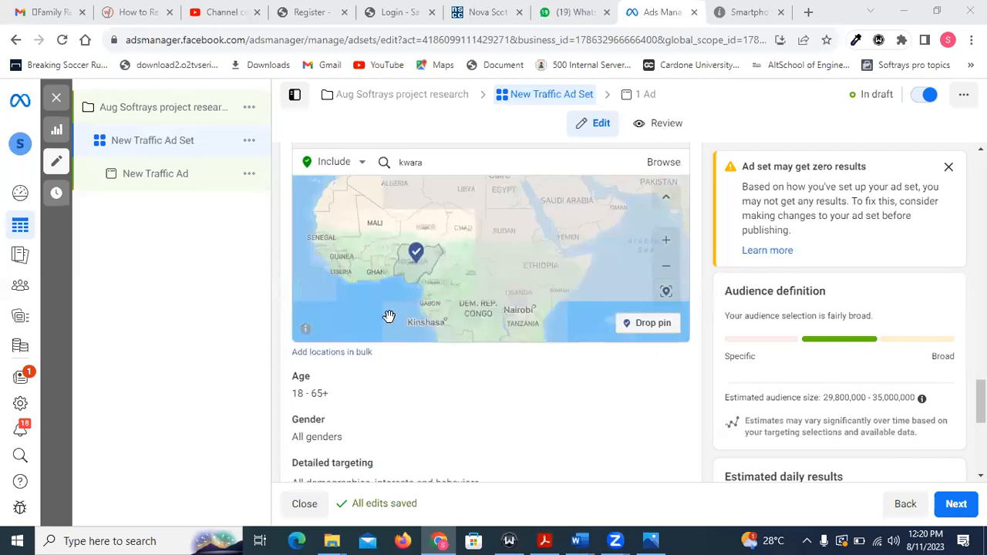
Edit the audience's detailed targeting, search for "university of ilorin" and include the school University of Ilorin, Ilorin.
{"action": "mouse_move", "coordinate": [981, 392]}
{"action": "left_mouse_down"}
{"action": "mouse_move", "coordinate": [980, 425]}
{"action": "mouse_move", "coordinate": [980, 410]}
{"action": "left_mouse_up"}
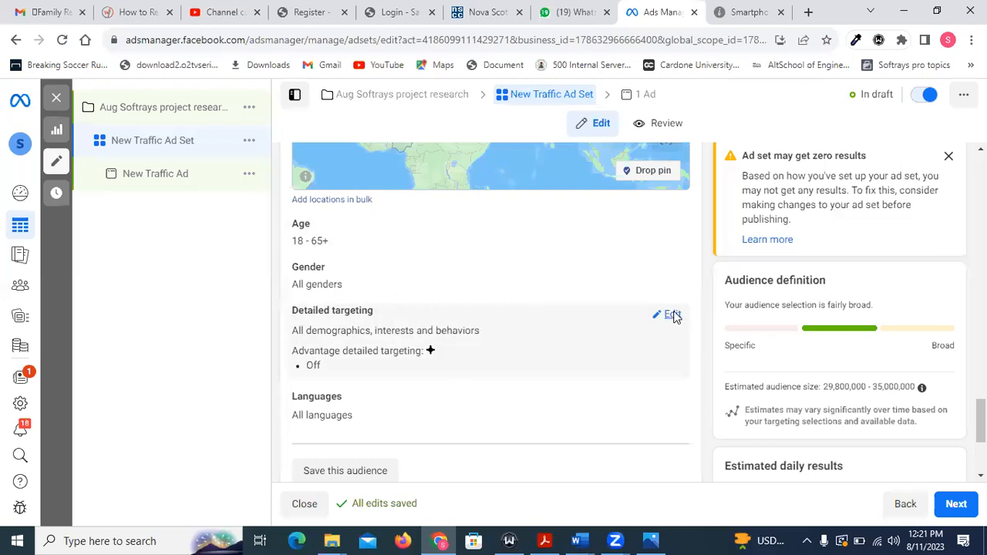
{"action": "left_click", "coordinate": [670, 316]}
{"action": "scroll", "coordinate": [463, 309], "scroll_direction": "down", "scroll_amount": 1}
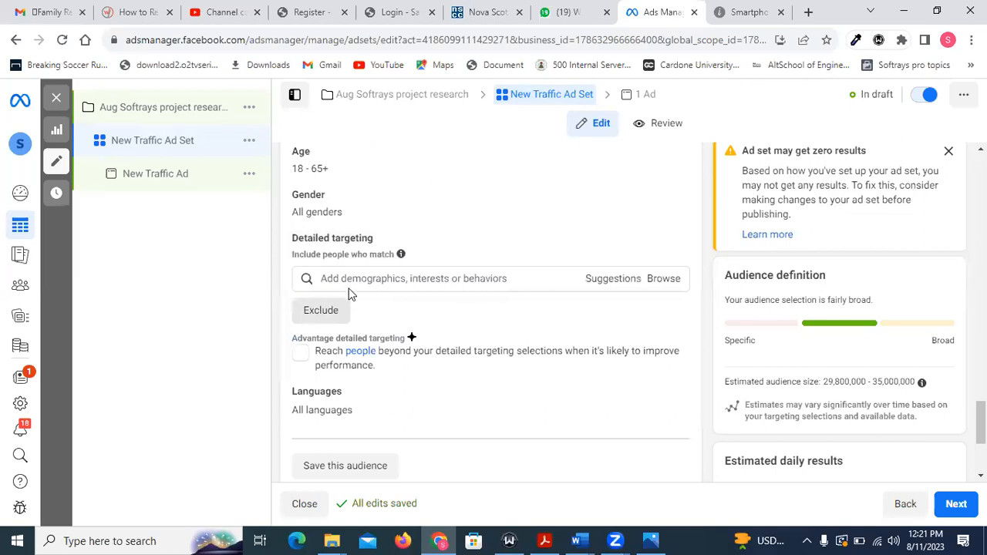
{"action": "left_click", "coordinate": [350, 281]}
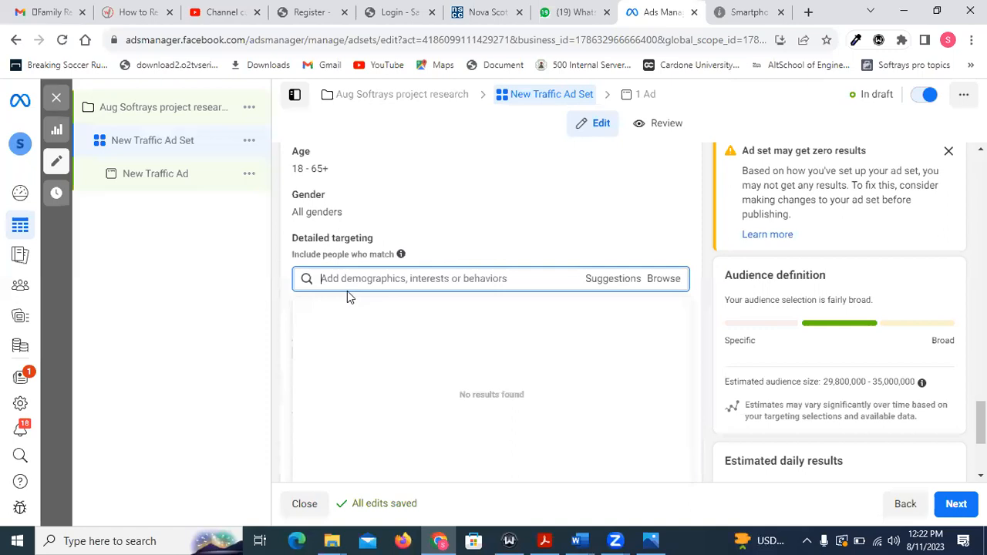
{"action": "type", "text": "univer"}
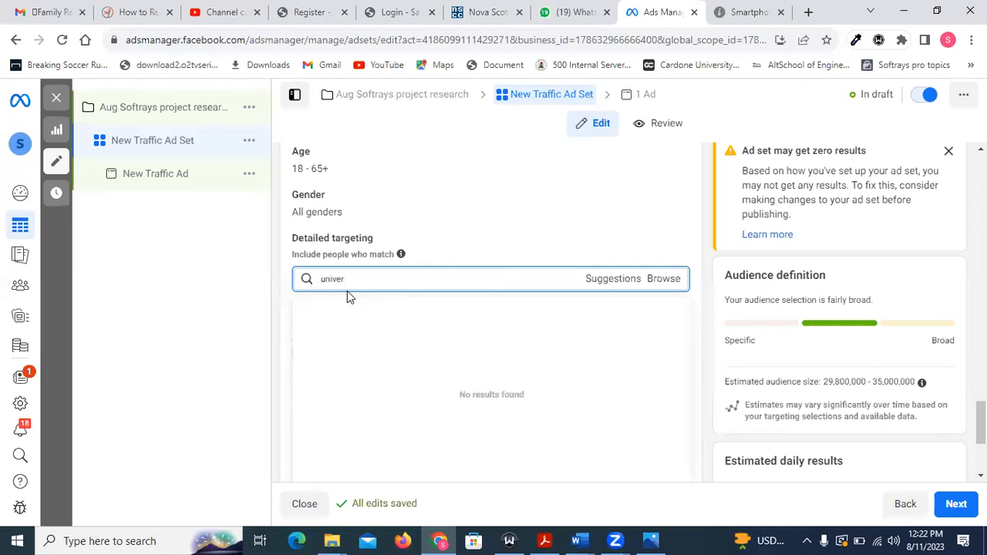
{"action": "type", "text": "sity"}
{"action": "type", "text": " of ilo"}
{"action": "type", "text": "t"}
{"action": "key", "text": "BackSpace"}
{"action": "type", "text": "rin"}
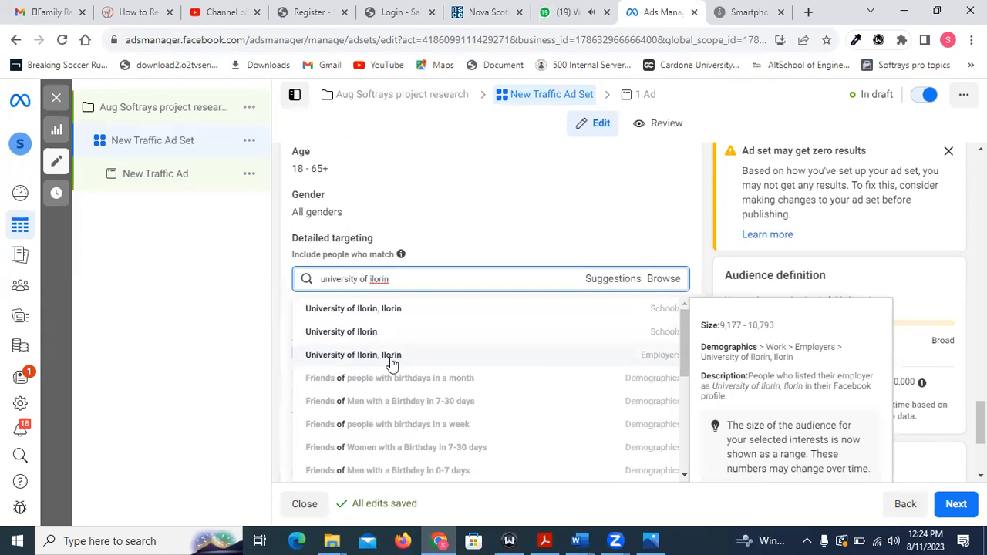
{"action": "left_click", "coordinate": [370, 313]}
Search detailed targeting for "university of ilorin" again and include the employer University of Ilorin, Ilorin.
{"action": "left_click", "coordinate": [385, 339]}
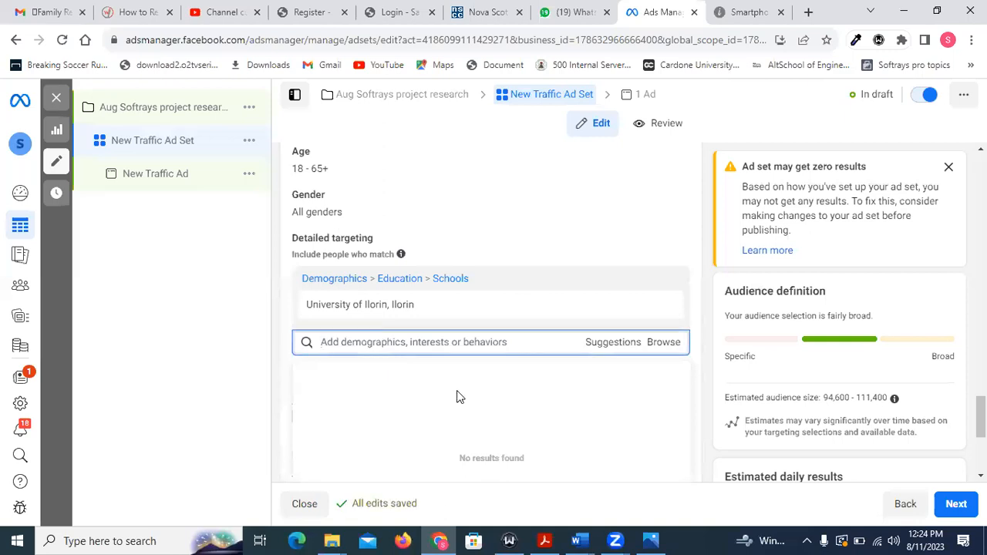
{"action": "type", "text": "uni"}
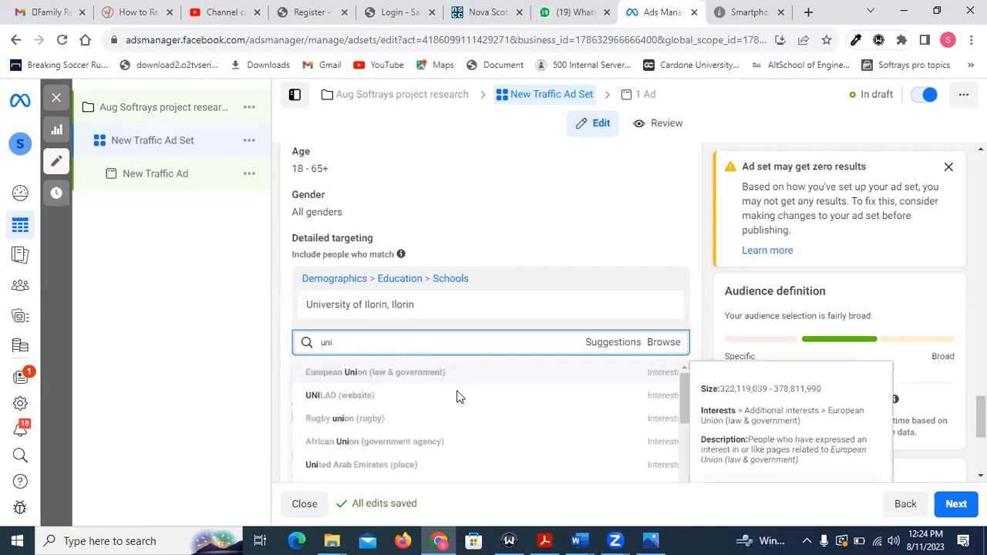
{"action": "type", "text": "versit"}
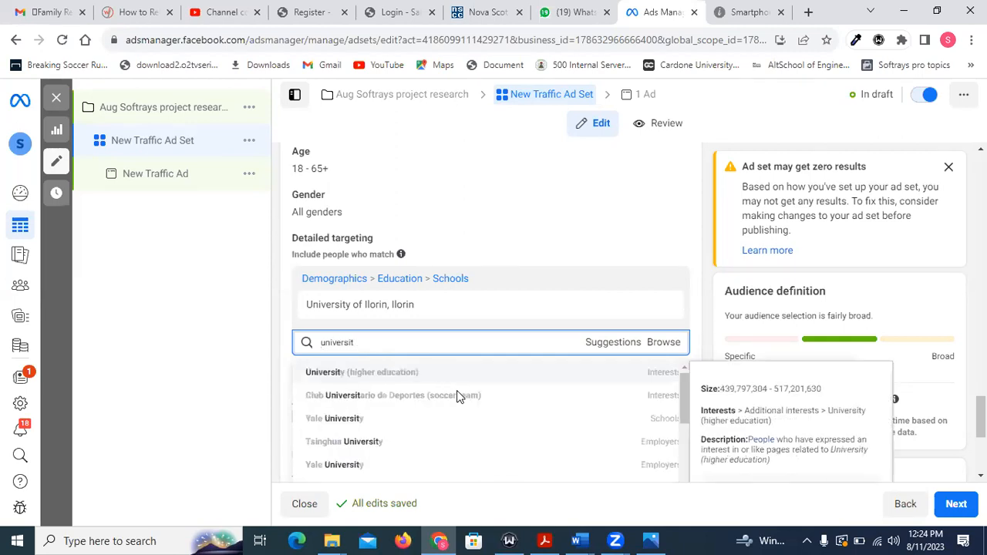
{"action": "type", "text": "y of ilor"}
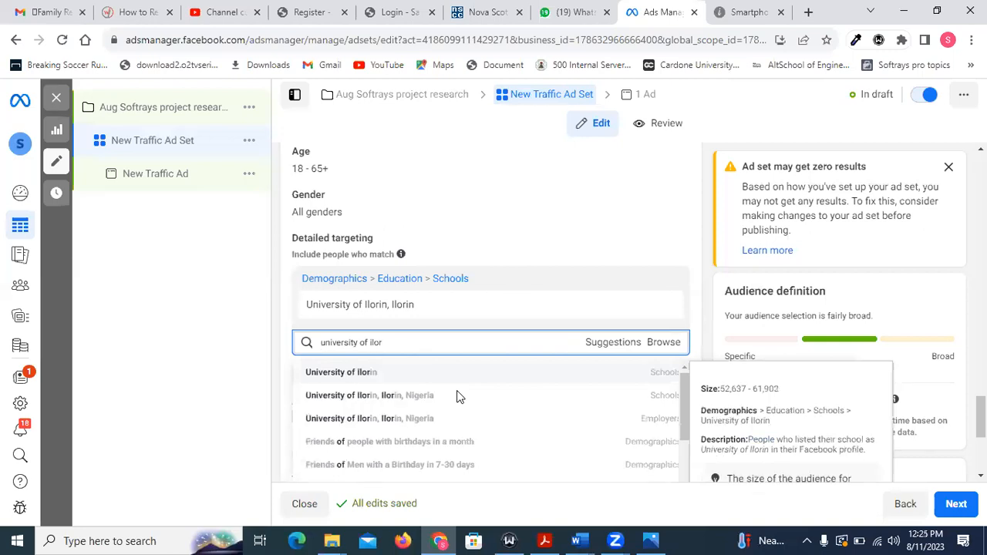
{"action": "type", "text": "in"}
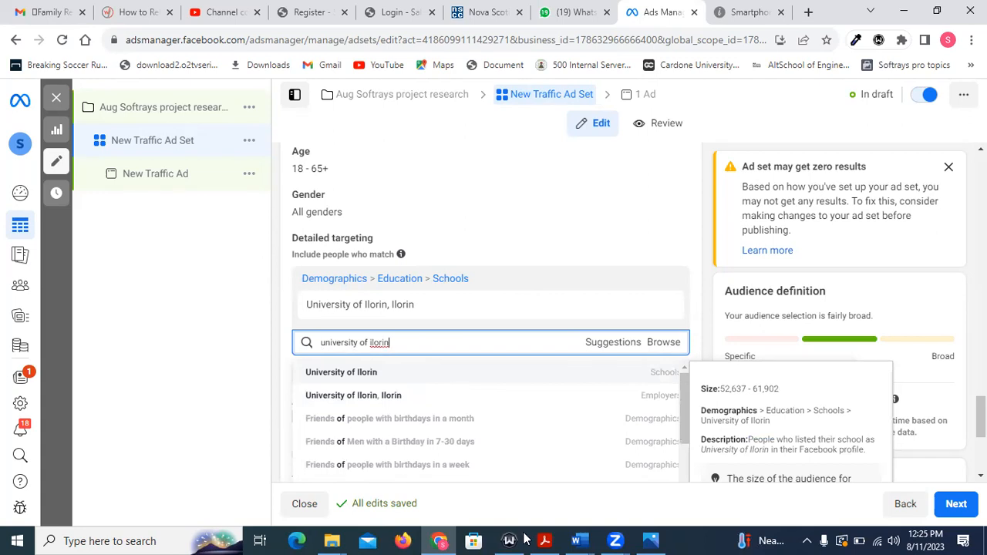
{"action": "left_click", "coordinate": [402, 395]}
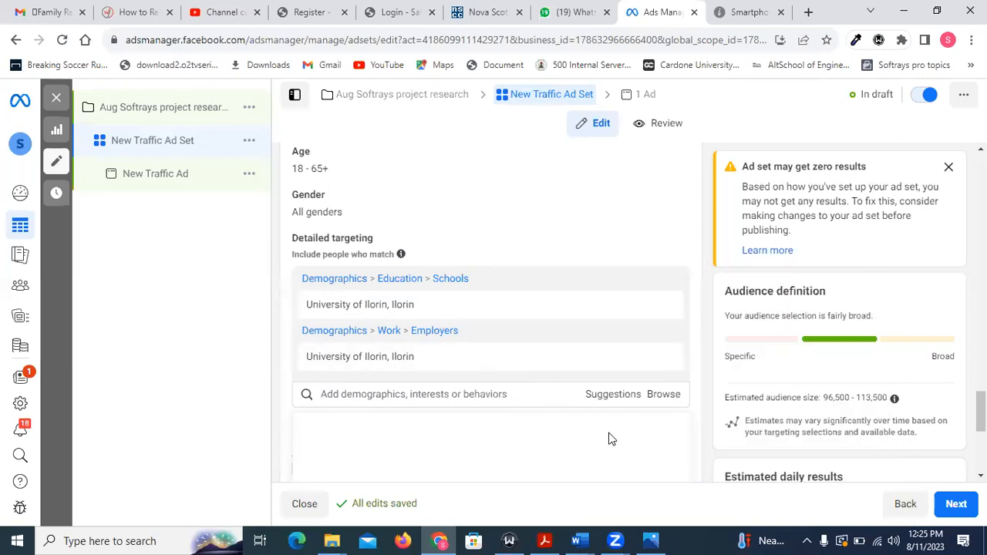
From the targeting suggestions, include the employer University of Nigeria, Nsukka and the schools Obafemi Awolowo University and University of Uyo.
{"action": "left_click", "coordinate": [609, 398]}
{"action": "scroll", "coordinate": [608, 279], "scroll_direction": "down", "scroll_amount": 1}
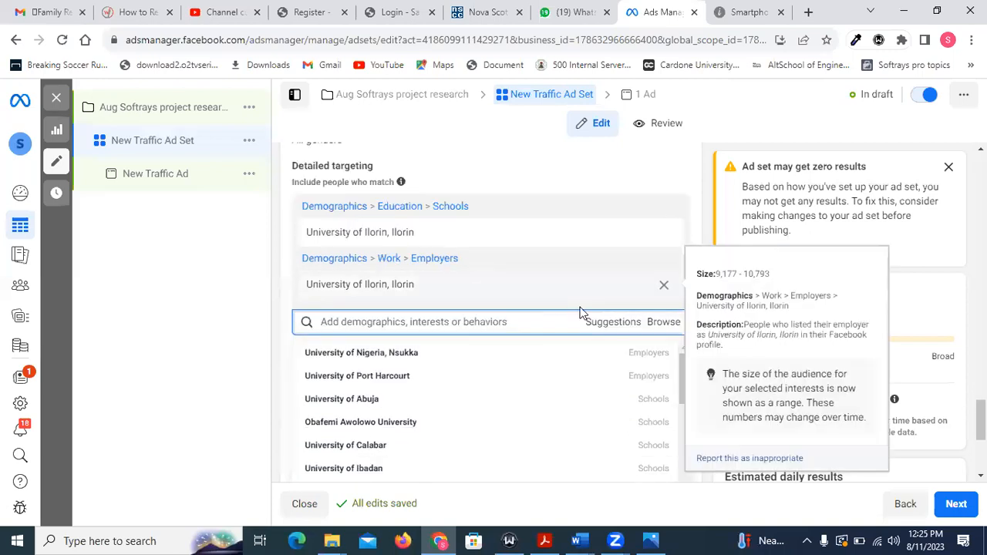
{"action": "scroll", "coordinate": [339, 390], "scroll_direction": "down", "scroll_amount": 4}
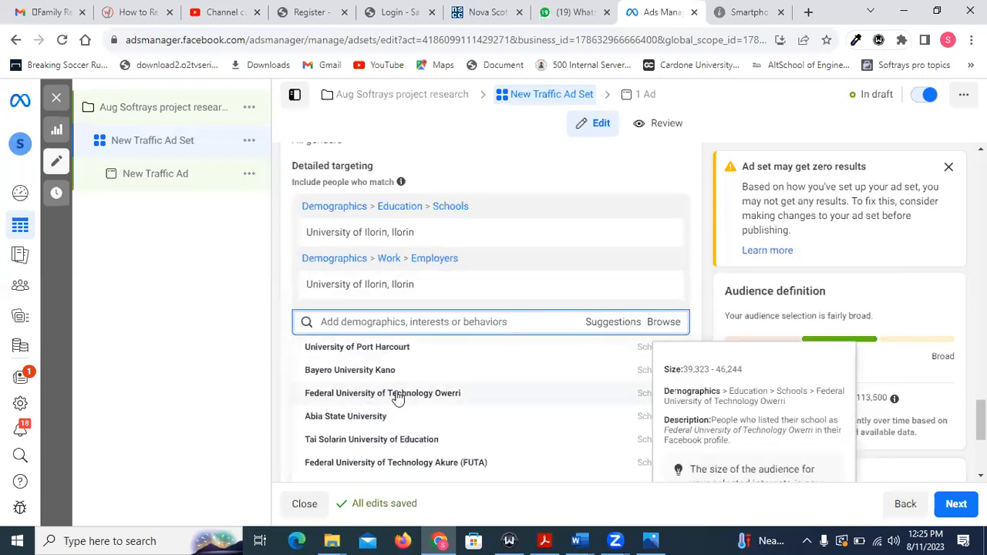
{"action": "scroll", "coordinate": [397, 397], "scroll_direction": "up", "scroll_amount": 4}
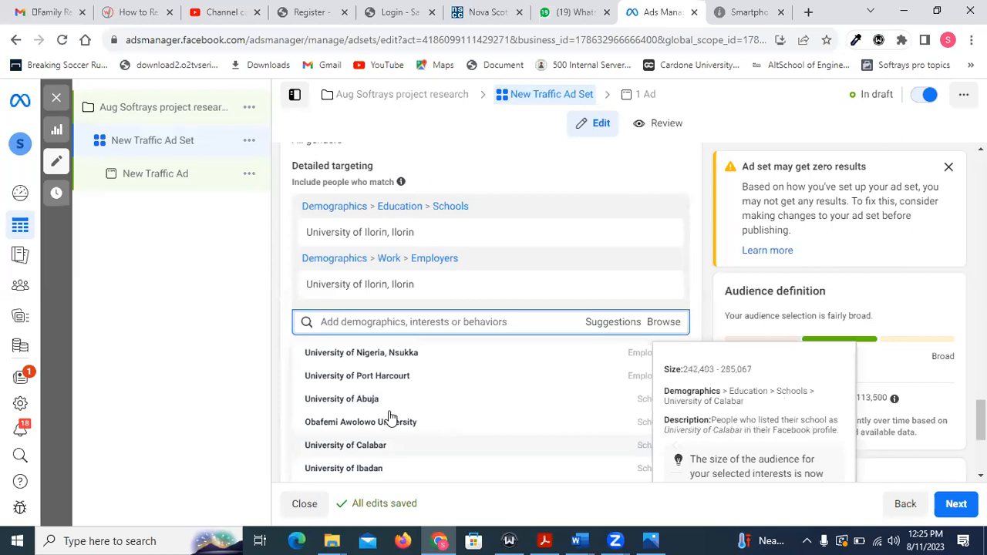
{"action": "scroll", "coordinate": [449, 407], "scroll_direction": "down", "scroll_amount": 3}
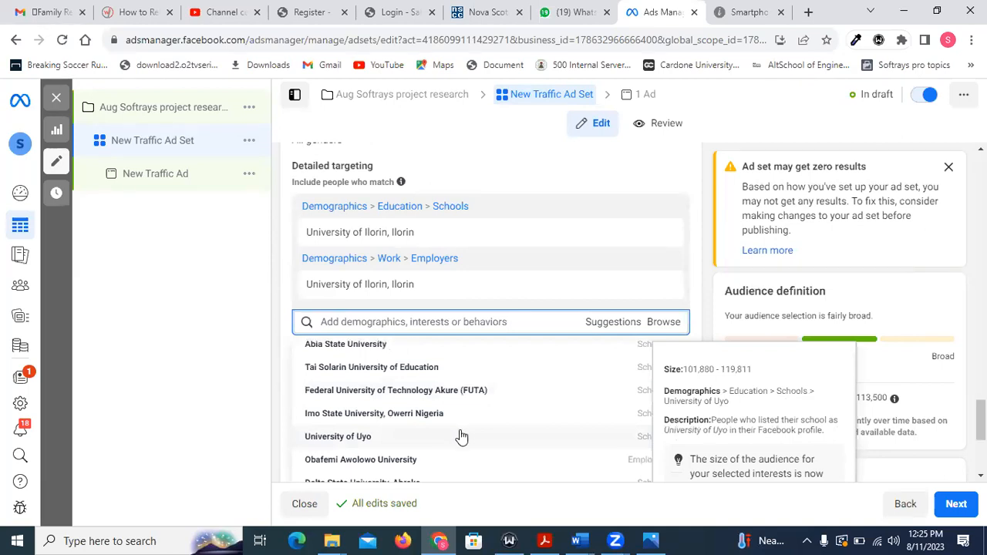
{"action": "scroll", "coordinate": [459, 432], "scroll_direction": "down", "scroll_amount": 3}
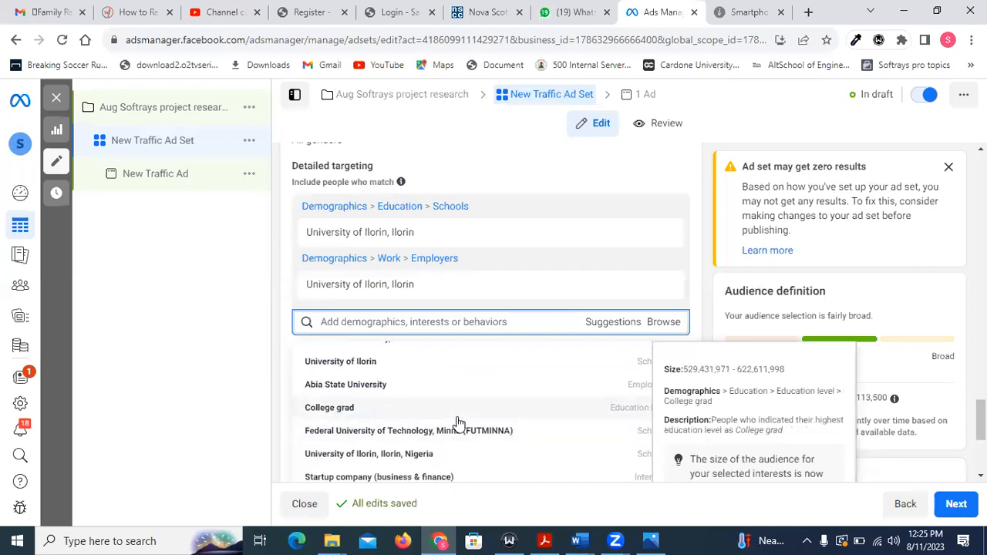
{"action": "scroll", "coordinate": [458, 423], "scroll_direction": "down", "scroll_amount": 5}
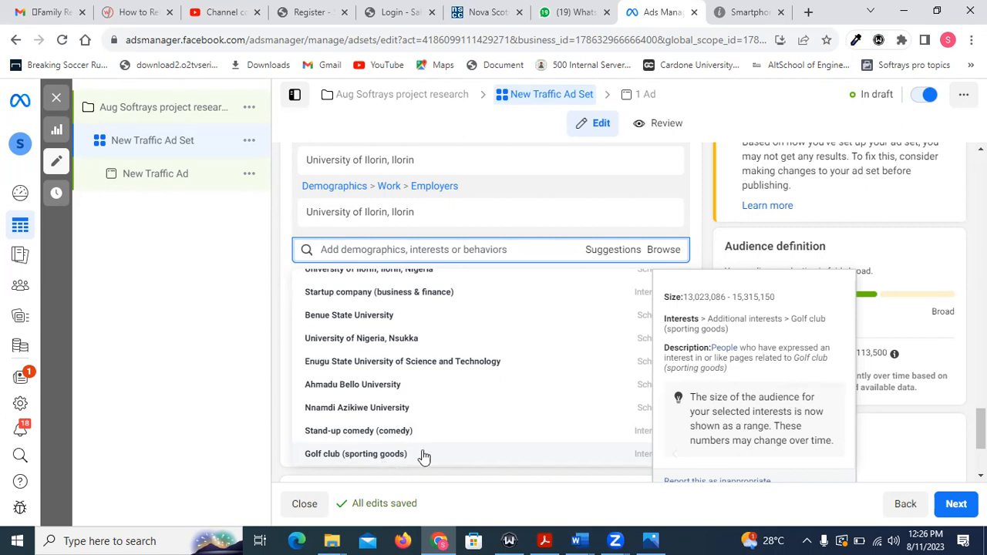
{"action": "scroll", "coordinate": [501, 355], "scroll_direction": "up", "scroll_amount": 3}
{"action": "scroll", "coordinate": [500, 354], "scroll_direction": "up", "scroll_amount": 2}
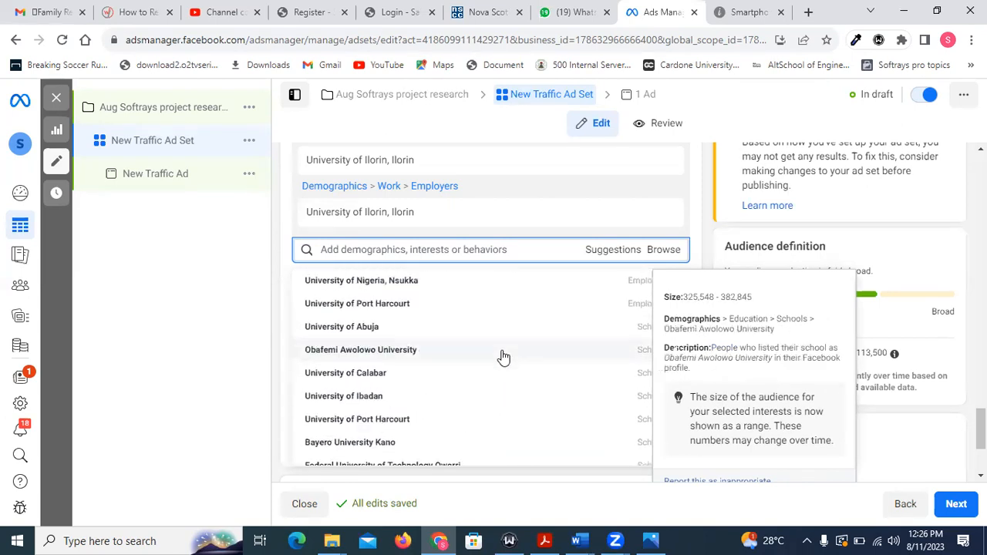
{"action": "left_click", "coordinate": [400, 289]}
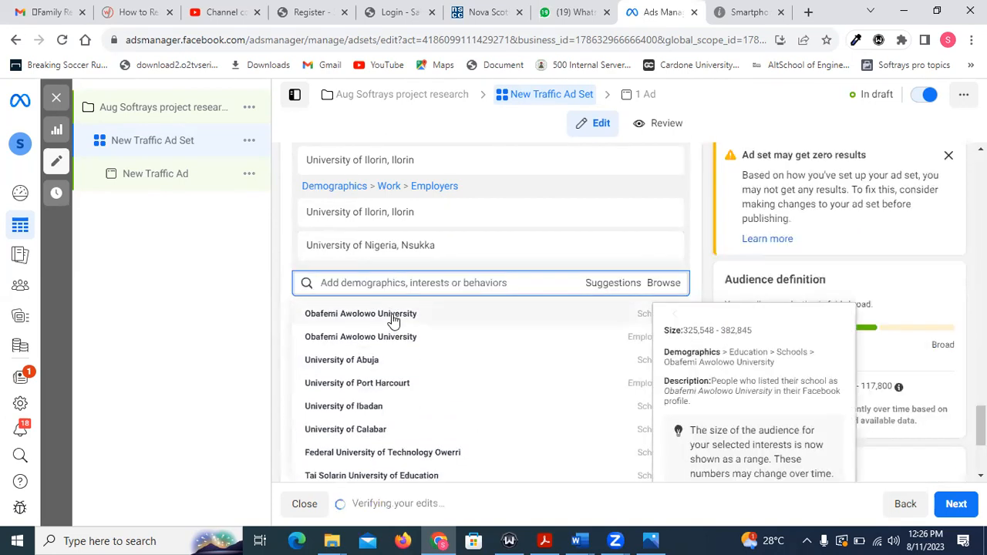
{"action": "left_click", "coordinate": [391, 316]}
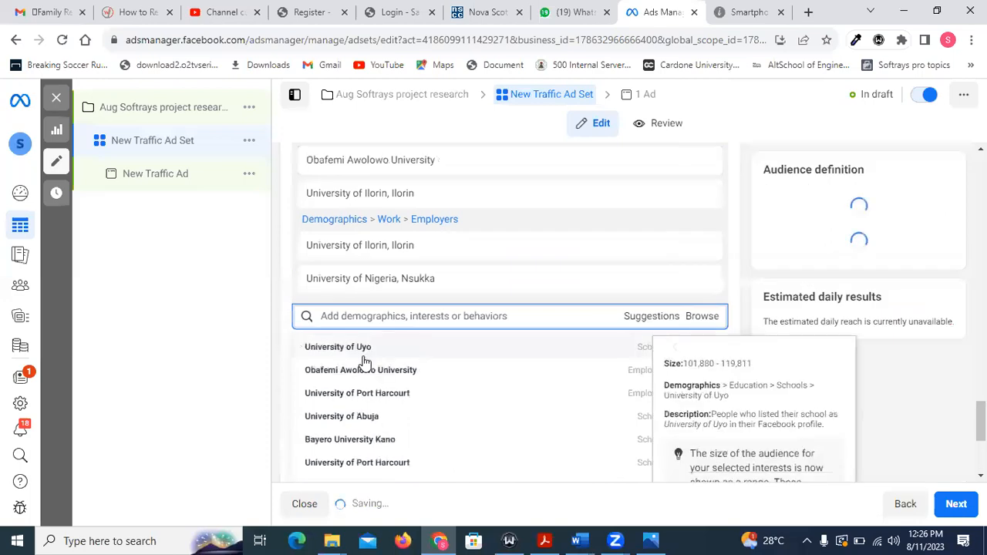
{"action": "left_click", "coordinate": [393, 347]}
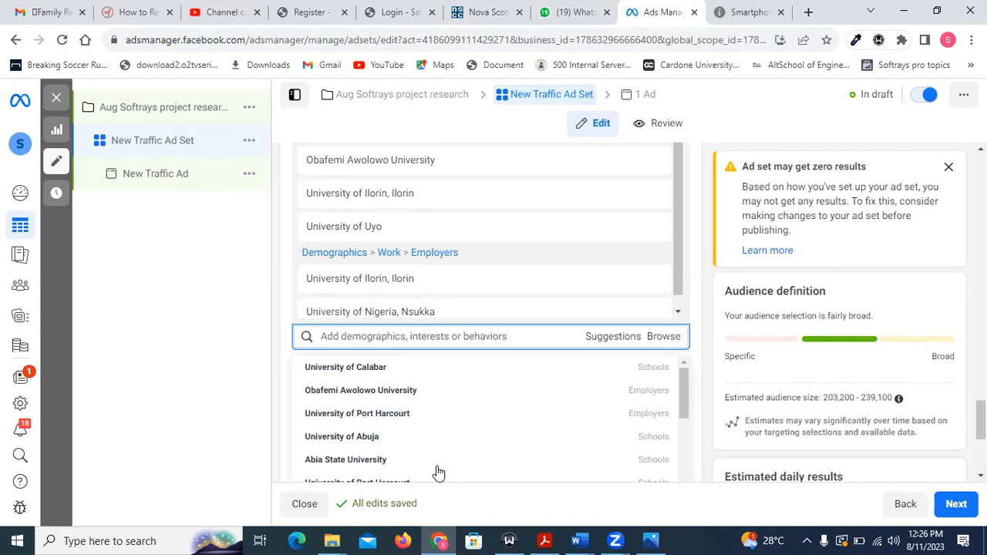
Review the remaining university suggestions and the schools and employers already included in detailed targeting.
{"action": "mouse_move", "coordinate": [526, 537]}
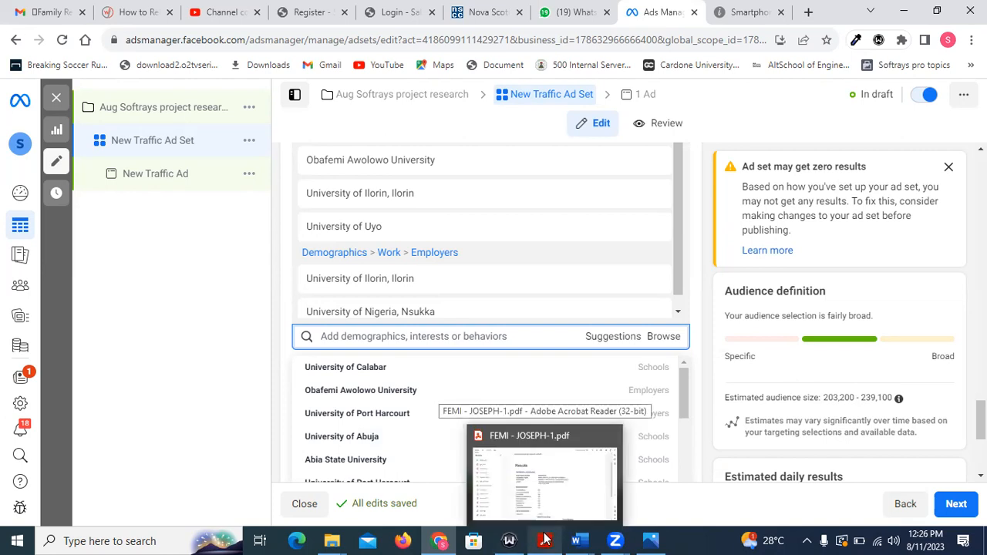
{"action": "mouse_move", "coordinate": [414, 447]}
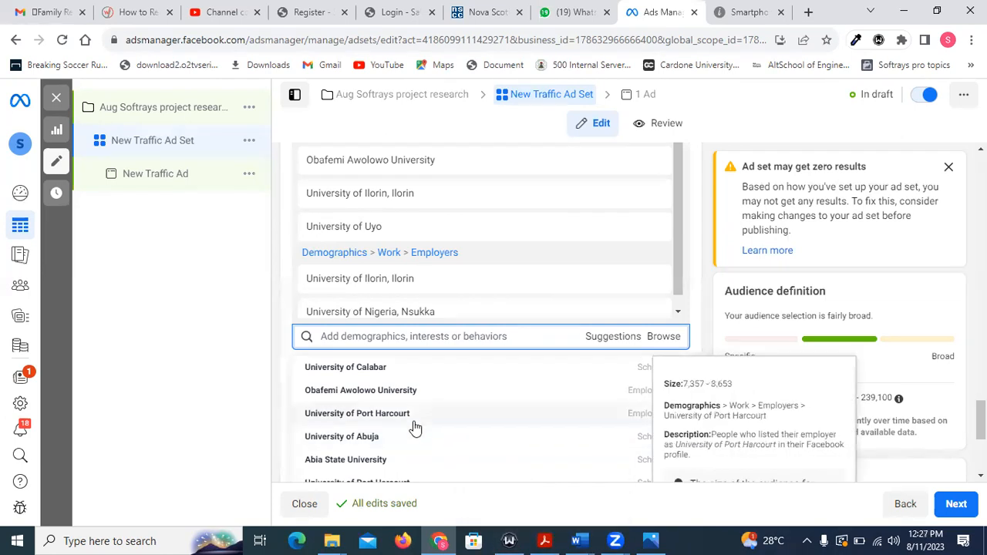
{"action": "scroll", "coordinate": [415, 428], "scroll_direction": "down", "scroll_amount": 5}
{"action": "scroll", "coordinate": [415, 427], "scroll_direction": "down", "scroll_amount": 4}
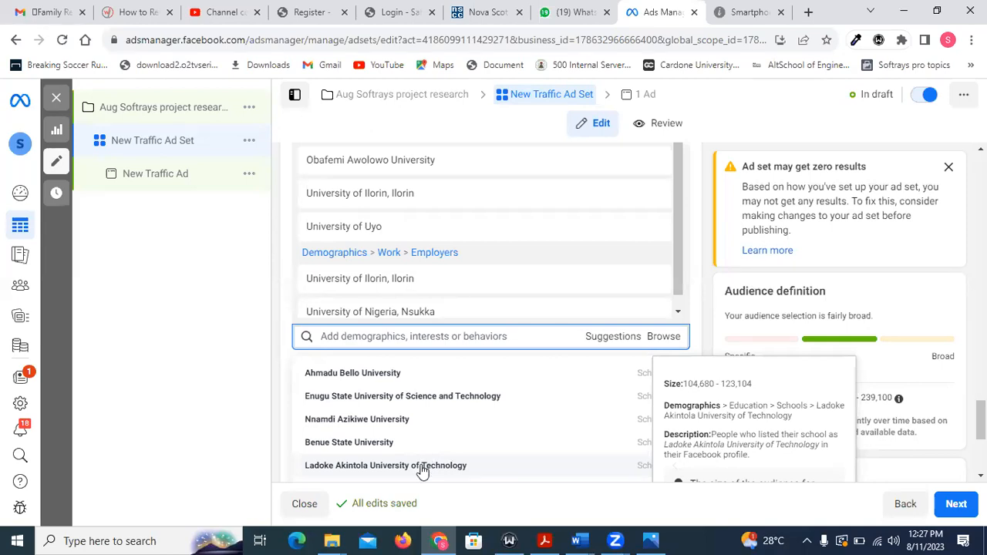
{"action": "mouse_move", "coordinate": [656, 288]}
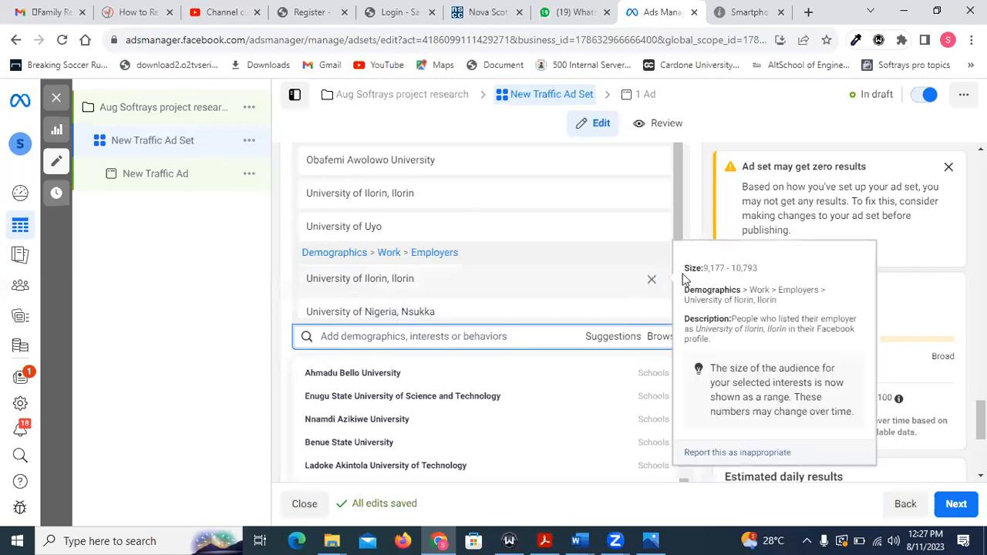
{"action": "mouse_move", "coordinate": [644, 240]}
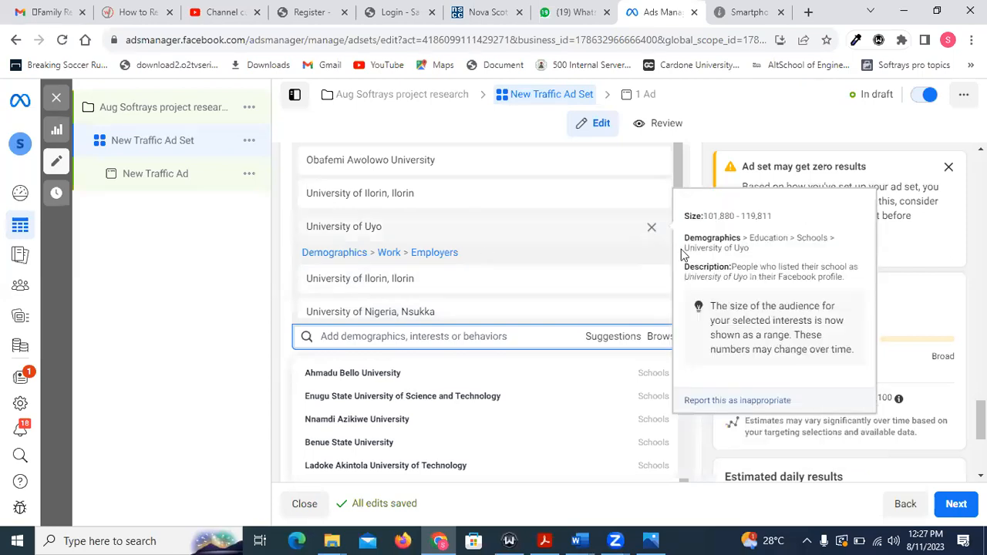
{"action": "left_click_drag", "start_coordinate": [679, 278], "coordinate": [691, 317]}
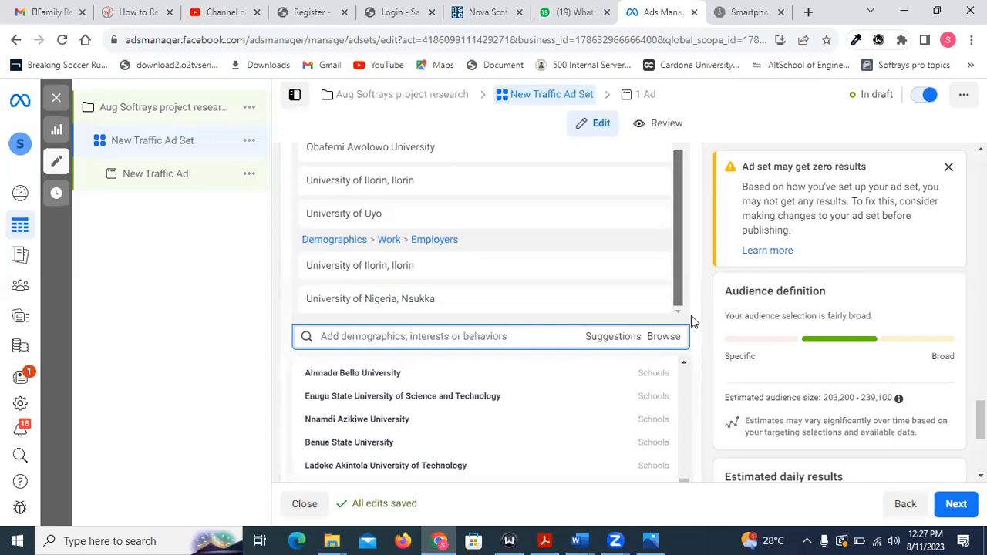
Check the ad set's placements, keeping Advantage+ placements, and proceed to the New Traffic Ad's settings.
{"action": "scroll", "coordinate": [541, 370], "scroll_direction": "down", "scroll_amount": 5}
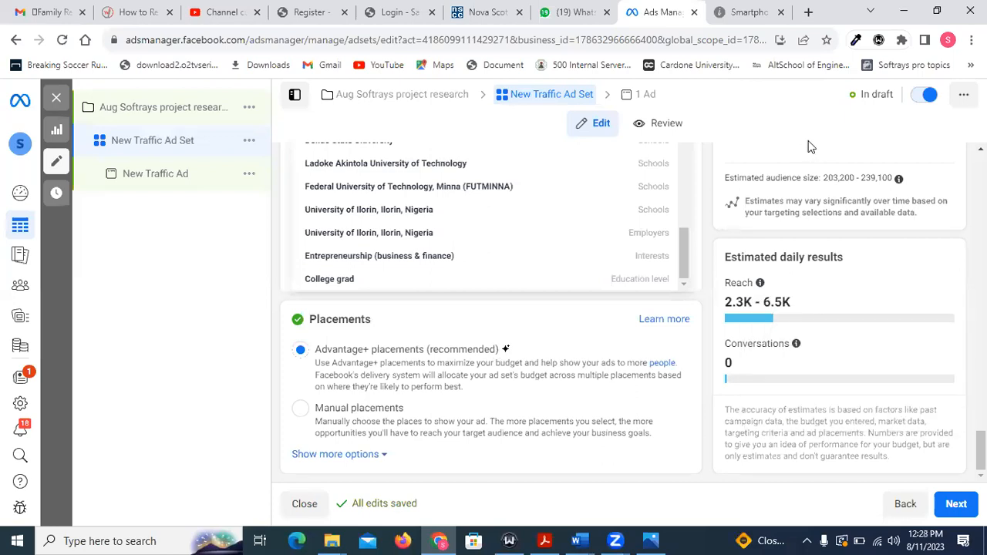
{"action": "mouse_move", "coordinate": [505, 352]}
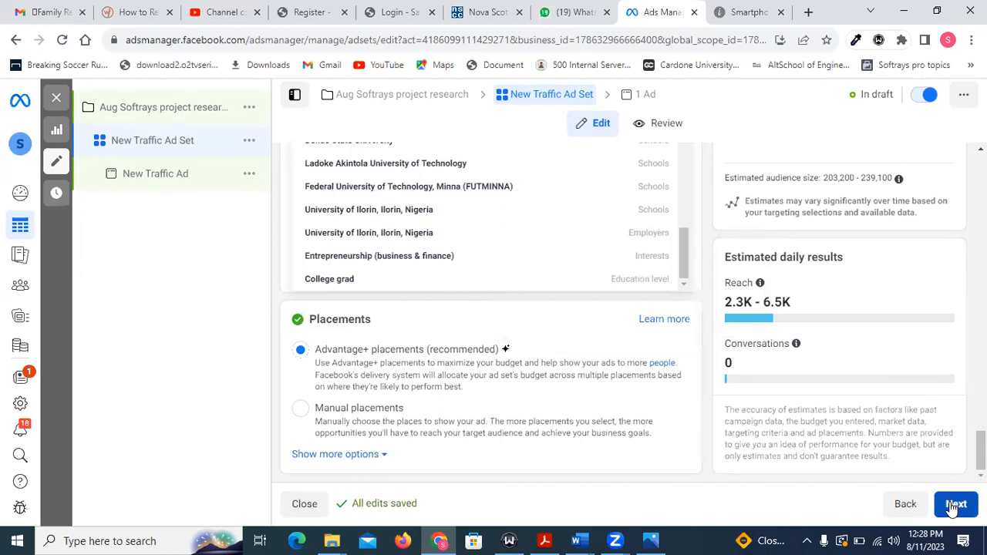
{"action": "left_click", "coordinate": [955, 505]}
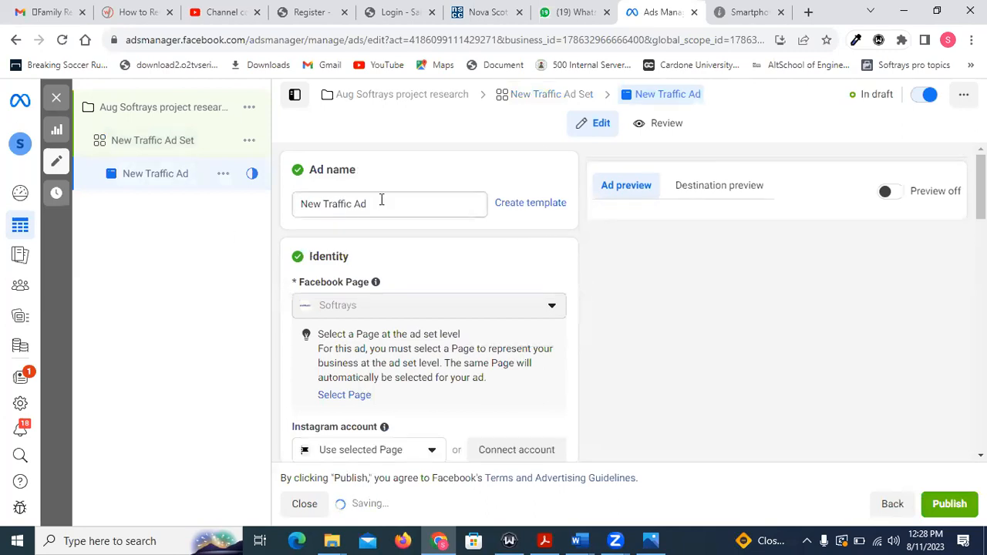
Dismiss the carousel and video creation recommendations and look over the ad creative's media, primary text, headline and description fields.
{"action": "scroll", "coordinate": [389, 220], "scroll_direction": "down", "scroll_amount": 1}
{"action": "scroll", "coordinate": [399, 233], "scroll_direction": "down", "scroll_amount": 5}
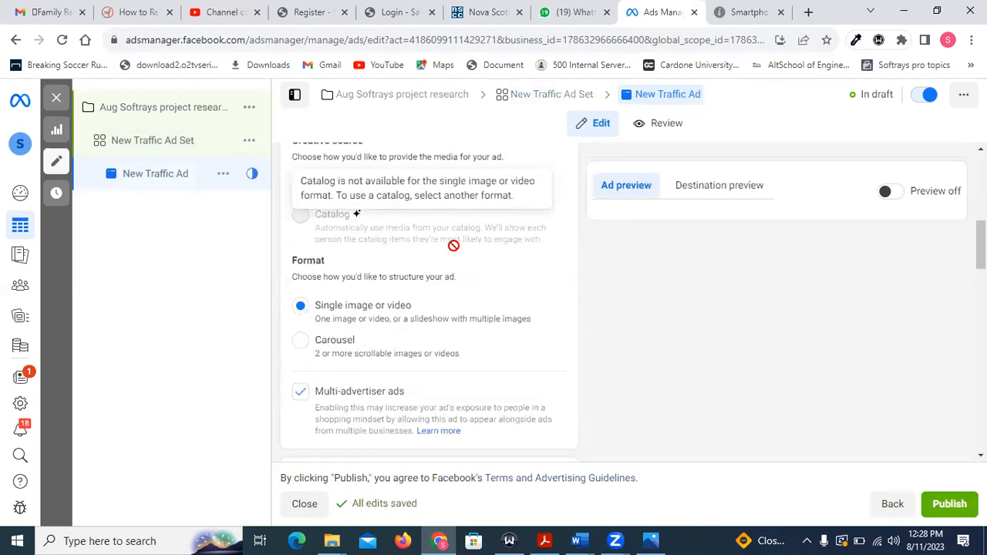
{"action": "scroll", "coordinate": [452, 243], "scroll_direction": "down", "scroll_amount": 3}
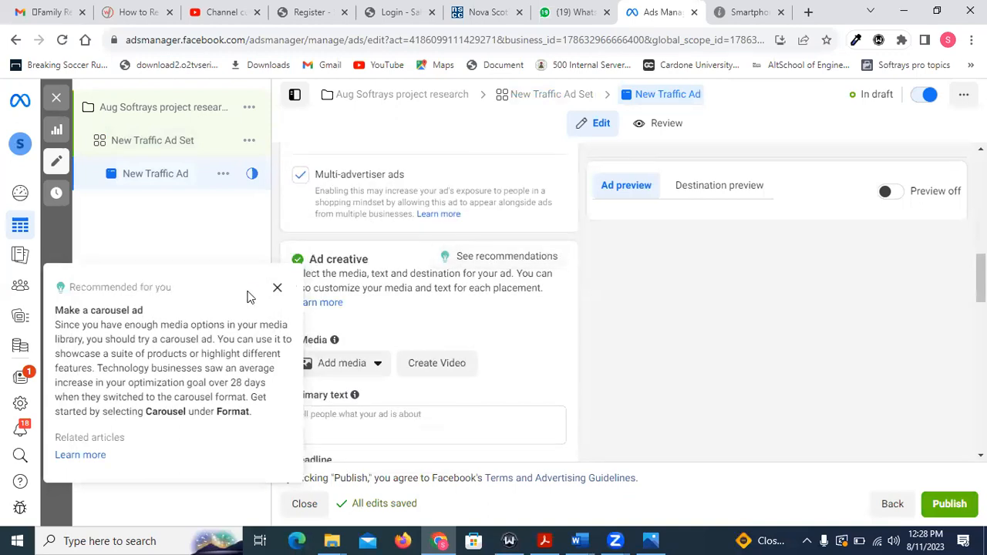
{"action": "left_click", "coordinate": [277, 290]}
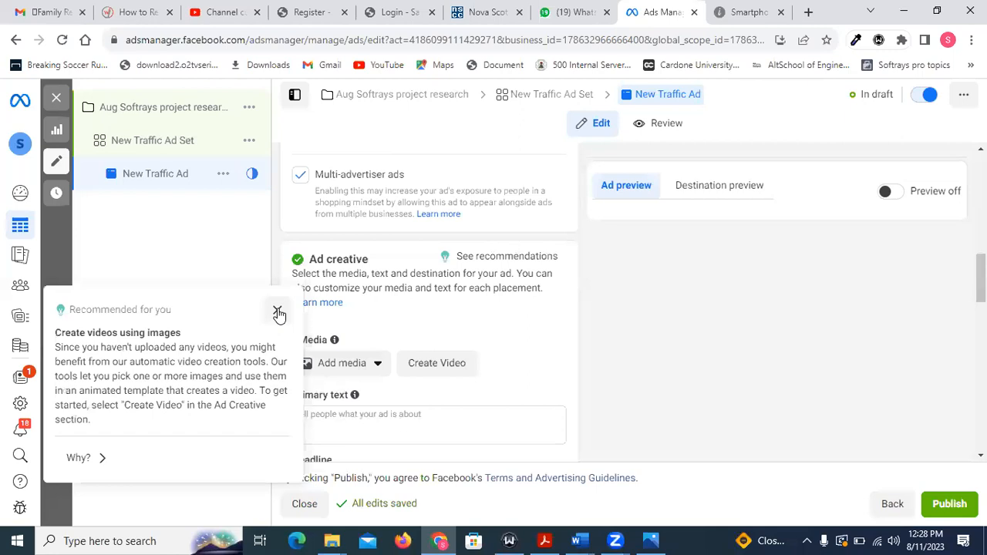
{"action": "left_click", "coordinate": [278, 310]}
{"action": "scroll", "coordinate": [491, 270], "scroll_direction": "down", "scroll_amount": 3}
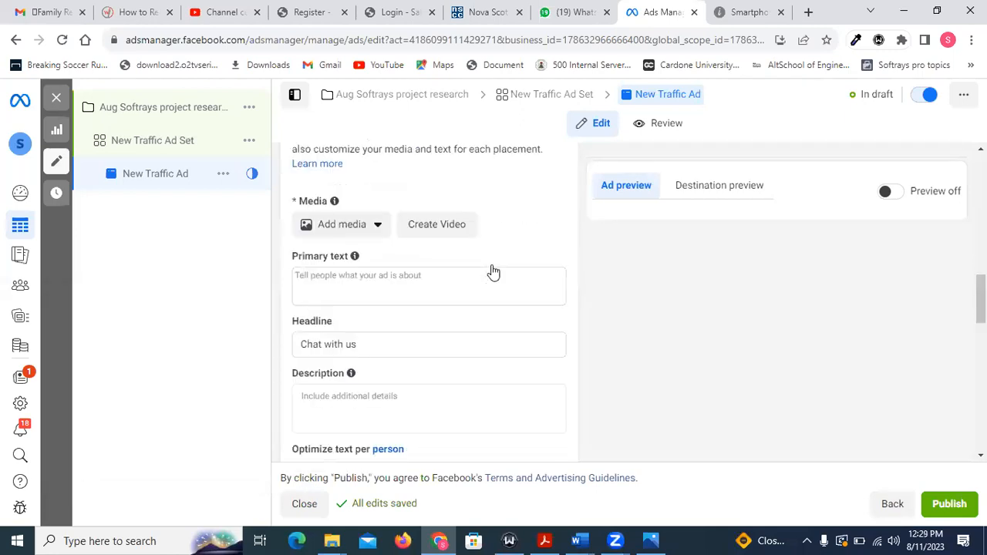
{"action": "scroll", "coordinate": [465, 271], "scroll_direction": "up", "scroll_amount": 2}
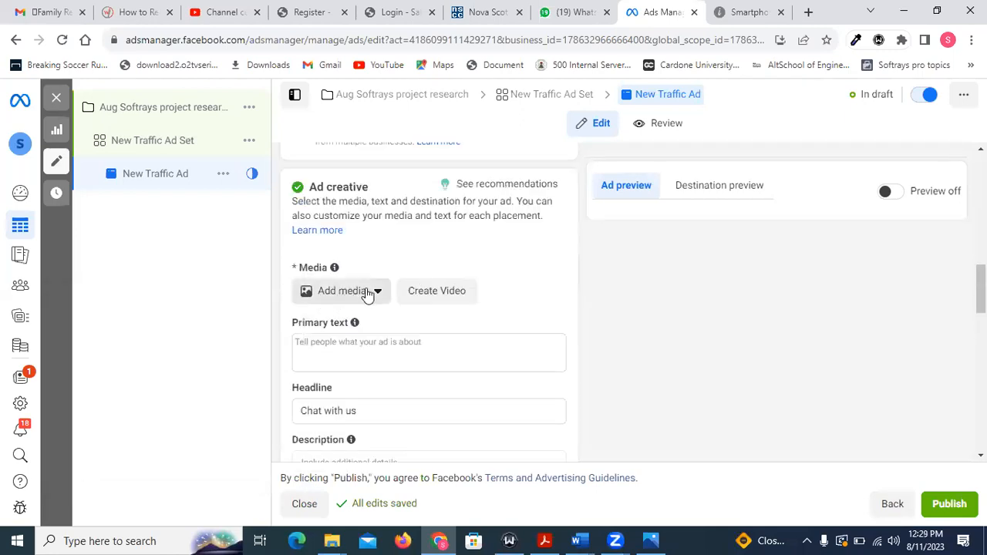
Choose the account image soft.jpg_105 as the media for the ad creative.
{"action": "left_click", "coordinate": [364, 293]}
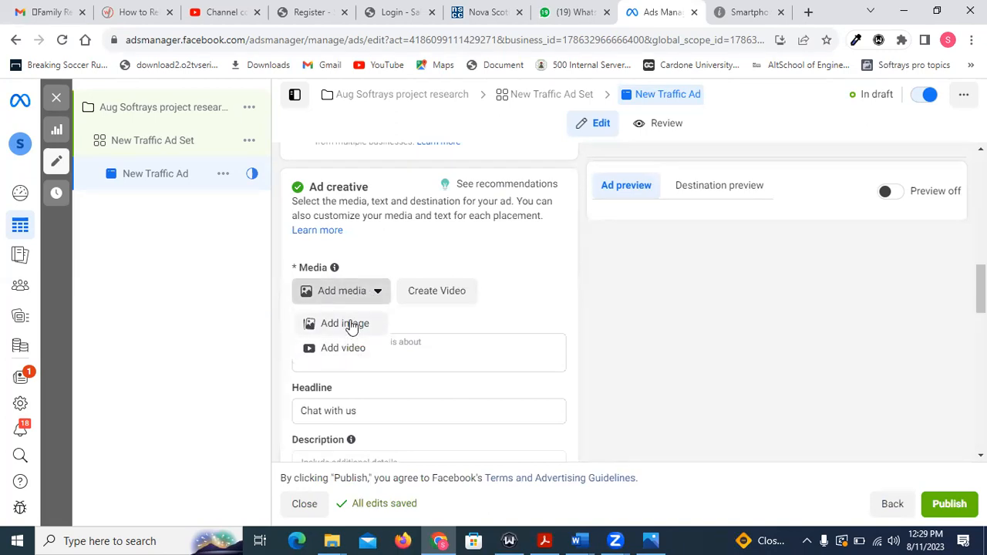
{"action": "left_click", "coordinate": [351, 324]}
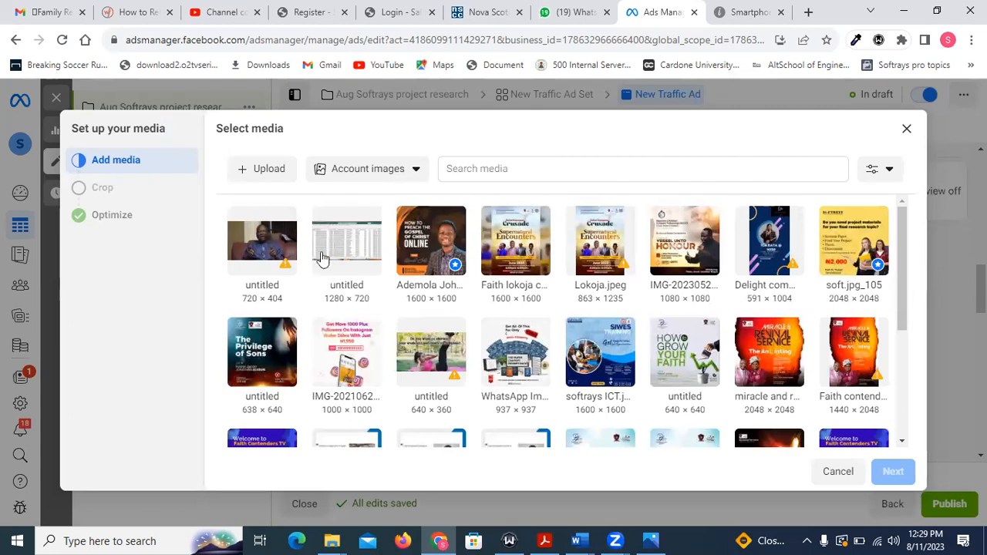
{"action": "scroll", "coordinate": [665, 383], "scroll_direction": "down", "scroll_amount": 3}
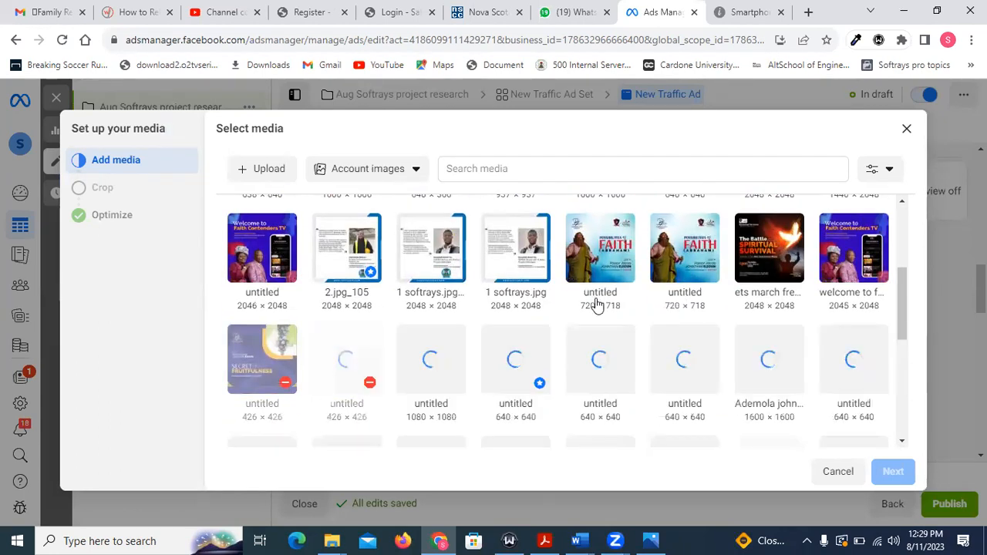
{"action": "scroll", "coordinate": [351, 299], "scroll_direction": "up", "scroll_amount": 1}
{"action": "scroll", "coordinate": [350, 299], "scroll_direction": "up", "scroll_amount": 2}
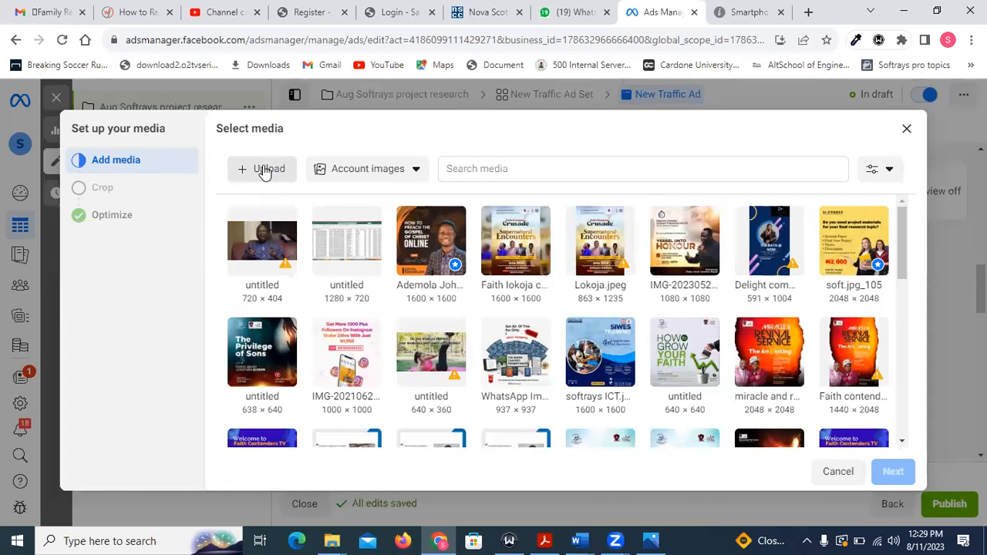
{"action": "left_click", "coordinate": [852, 243]}
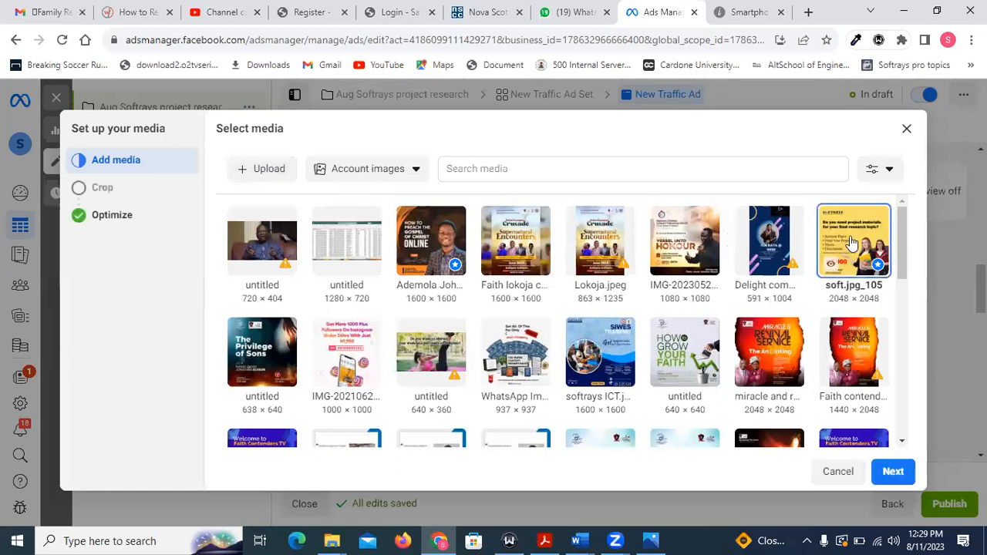
Accept the suggested placement crops, keep all Advantage+ creative optimizations on, and finish the media setup.
{"action": "left_click", "coordinate": [882, 470]}
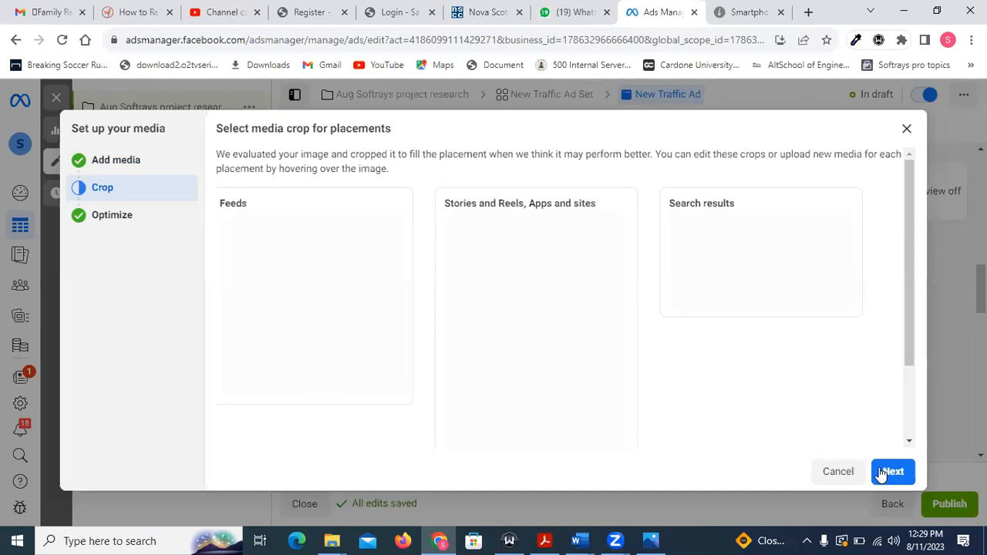
{"action": "left_click", "coordinate": [890, 471]}
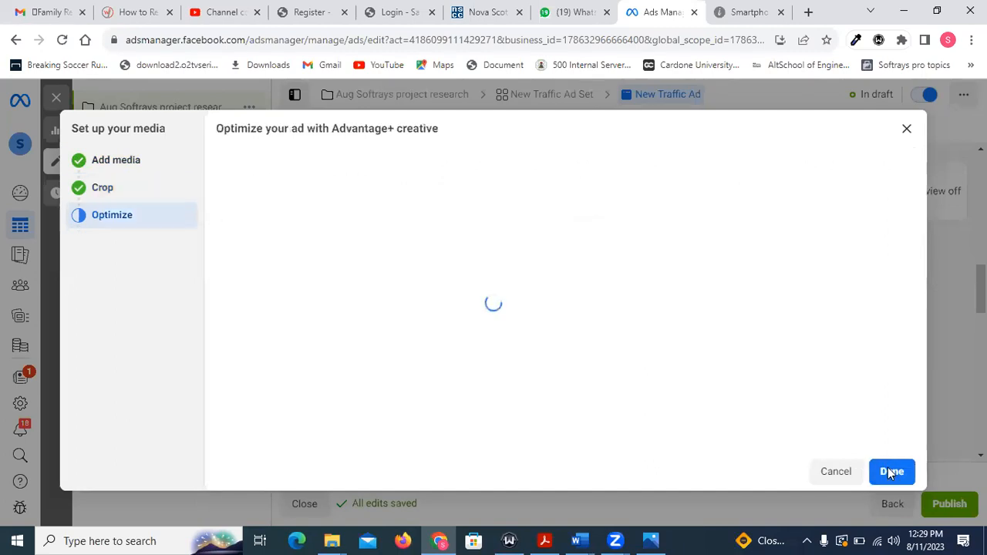
{"action": "scroll", "coordinate": [586, 344], "scroll_direction": "down", "scroll_amount": 1}
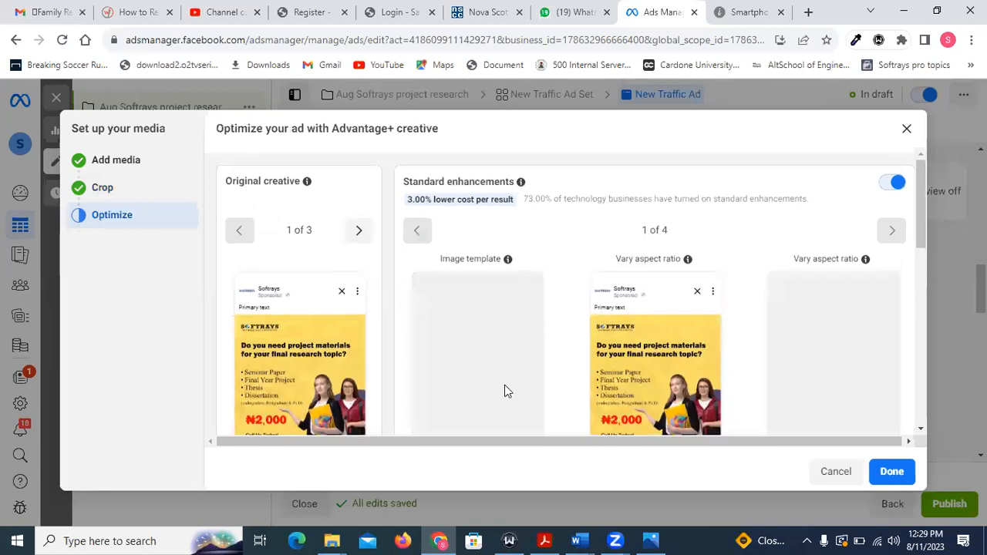
{"action": "scroll", "coordinate": [504, 390], "scroll_direction": "up", "scroll_amount": 1}
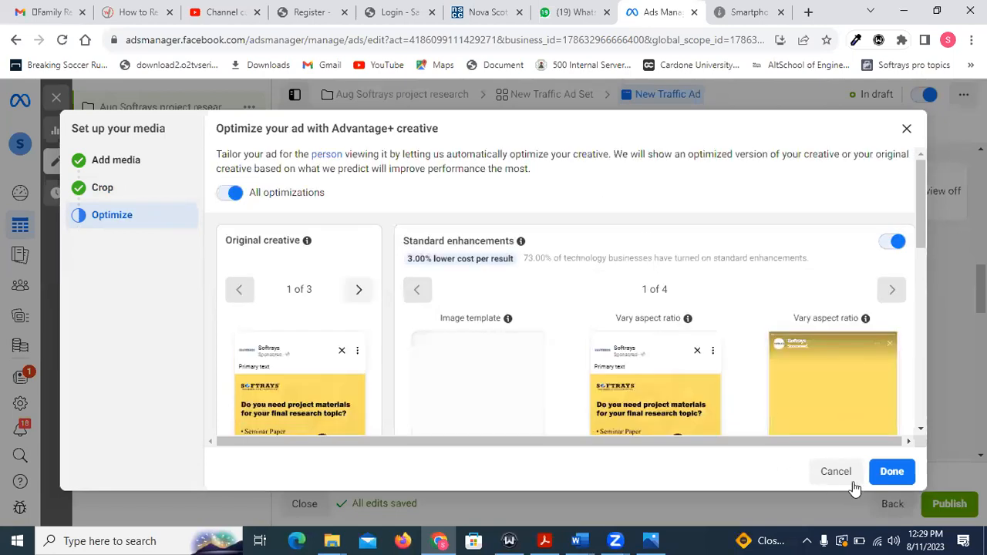
{"action": "left_click", "coordinate": [785, 467]}
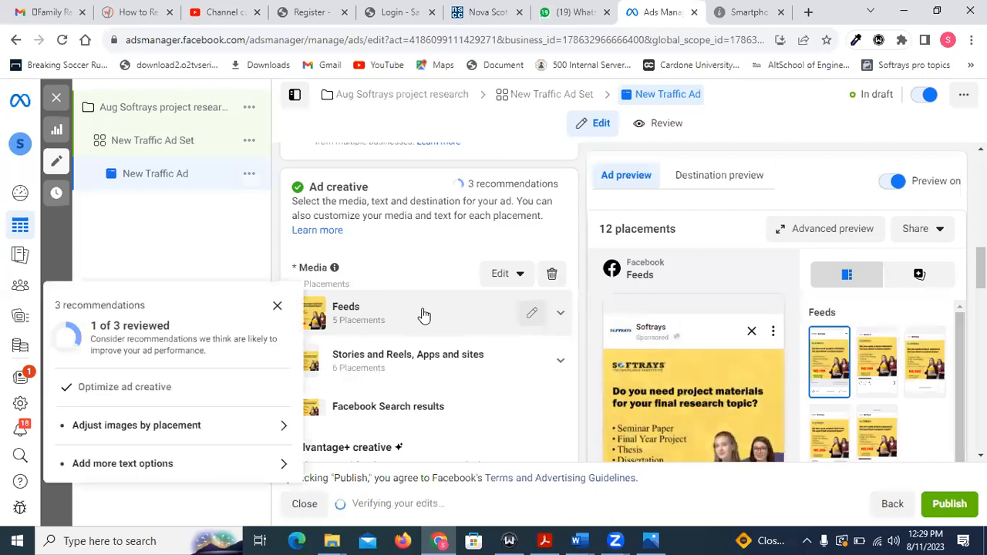
Switch to the Word document "youtube digital marketing course" and copy the ad text from "Hello Student," through "Contact us by clicking the button below.".
{"action": "scroll", "coordinate": [572, 228], "scroll_direction": "down", "scroll_amount": 2}
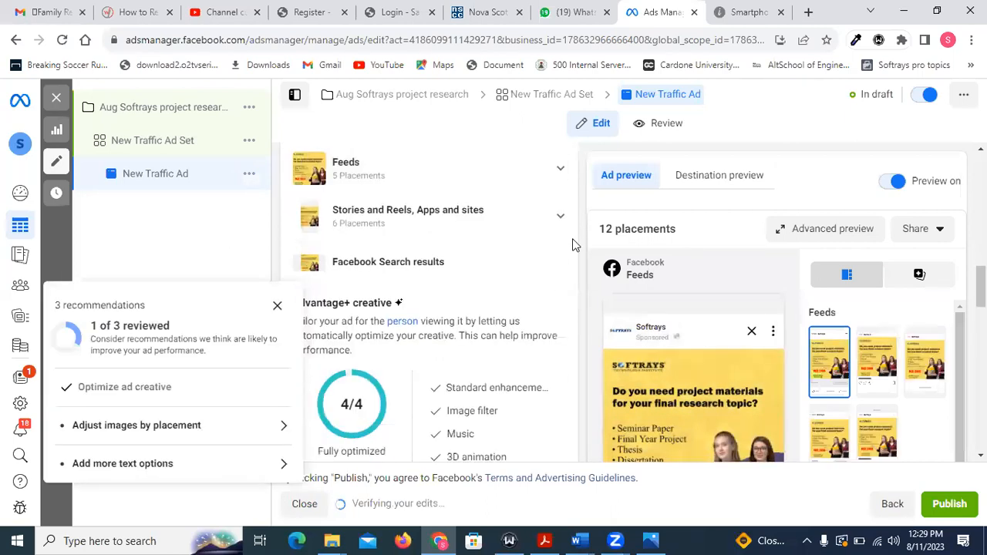
{"action": "scroll", "coordinate": [571, 243], "scroll_direction": "down", "scroll_amount": 6}
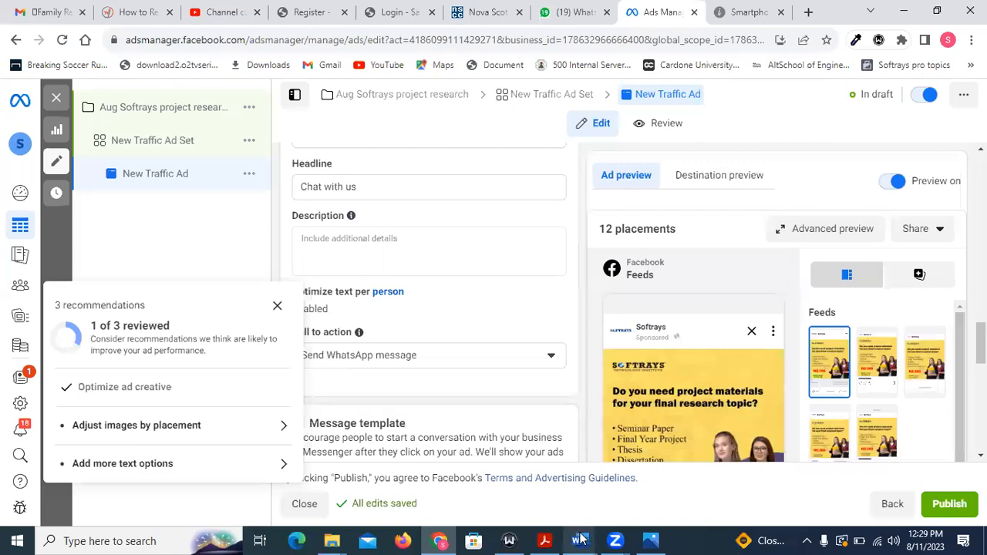
{"action": "mouse_move", "coordinate": [580, 539]}
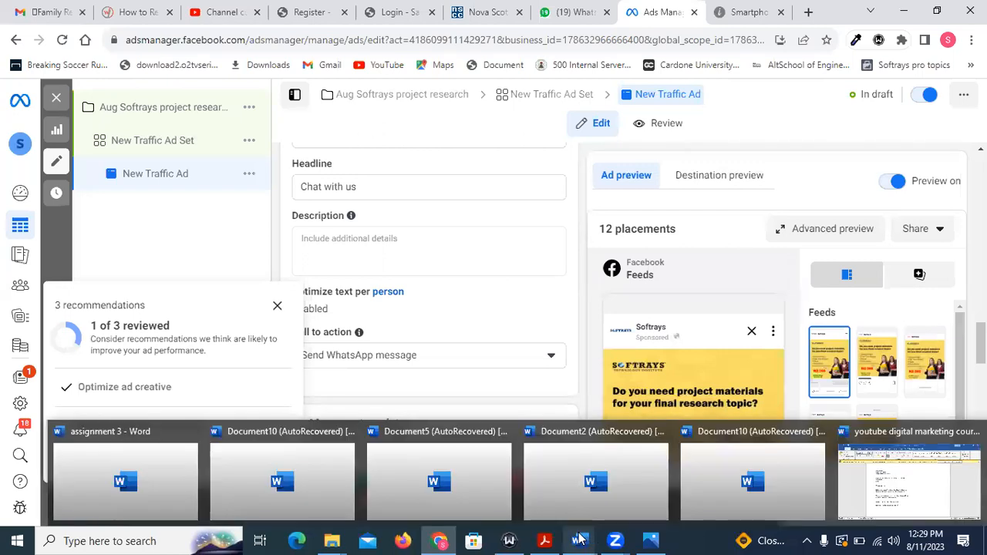
{"action": "left_click", "coordinate": [902, 478]}
{"action": "left_click_drag", "start_coordinate": [420, 401], "coordinate": [266, 301]}
{"action": "left_click_drag", "start_coordinate": [259, 239], "coordinate": [258, 197]}
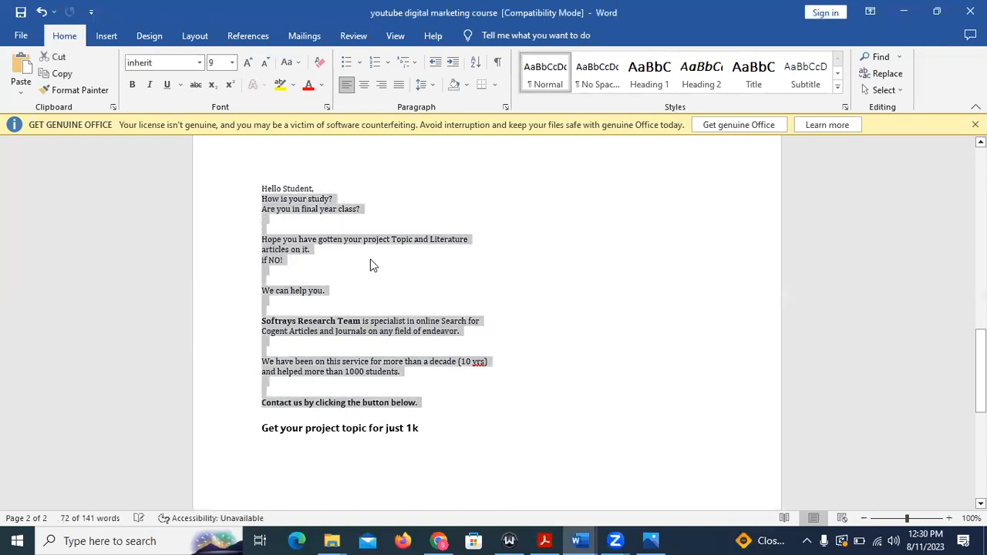
{"action": "left_click", "coordinate": [416, 402]}
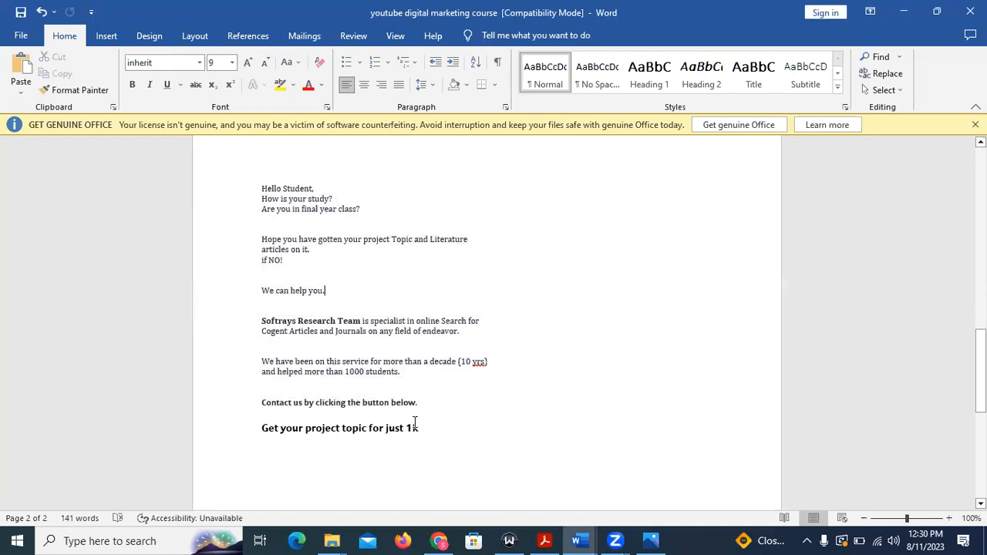
{"action": "left_click_drag", "start_coordinate": [418, 401], "coordinate": [245, 188]}
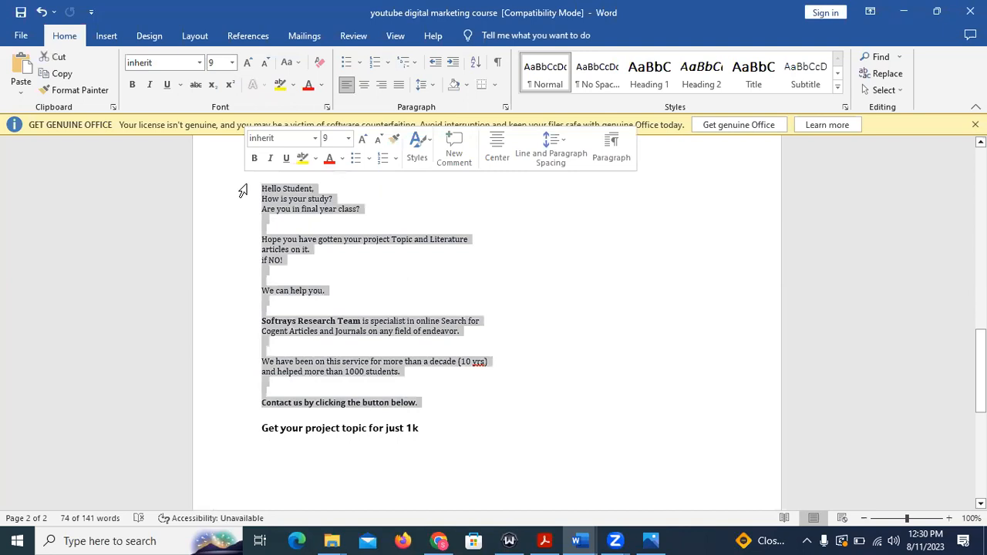
{"action": "key", "text": "ctrl+c"}
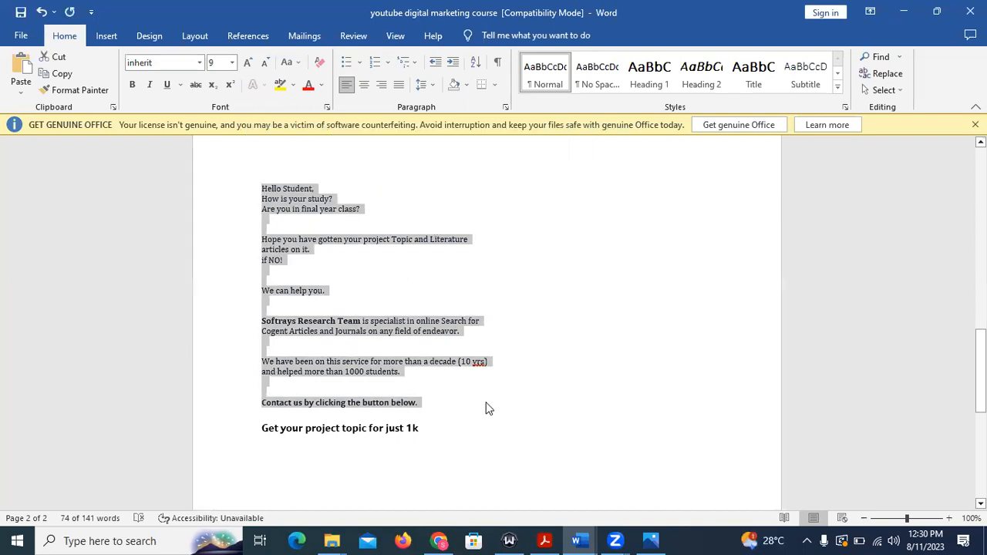
Return to Ads Manager in Chrome, dismiss the recommendations, and paste the copied "Hello Student," message as the ad's primary text.
{"action": "left_click", "coordinate": [360, 534]}
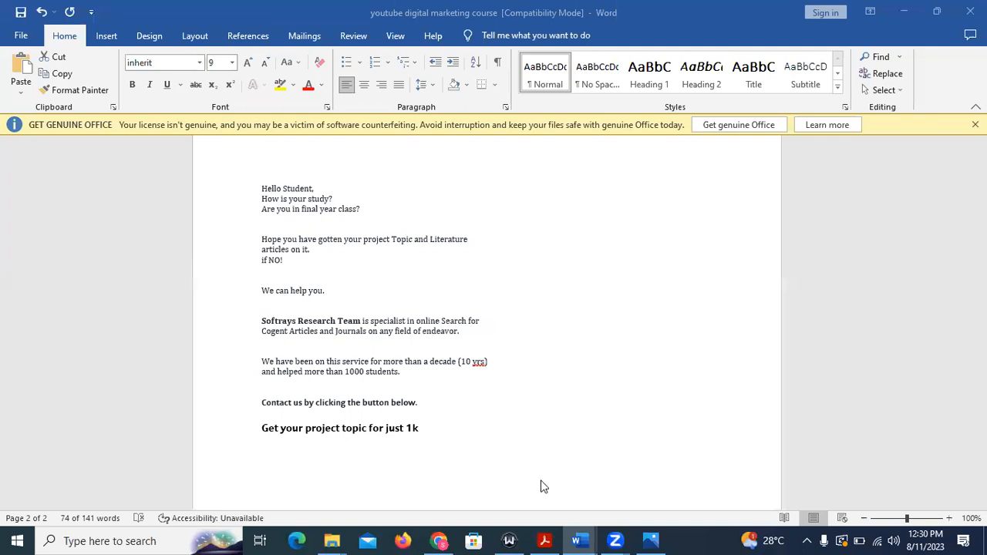
{"action": "left_click", "coordinate": [438, 540]}
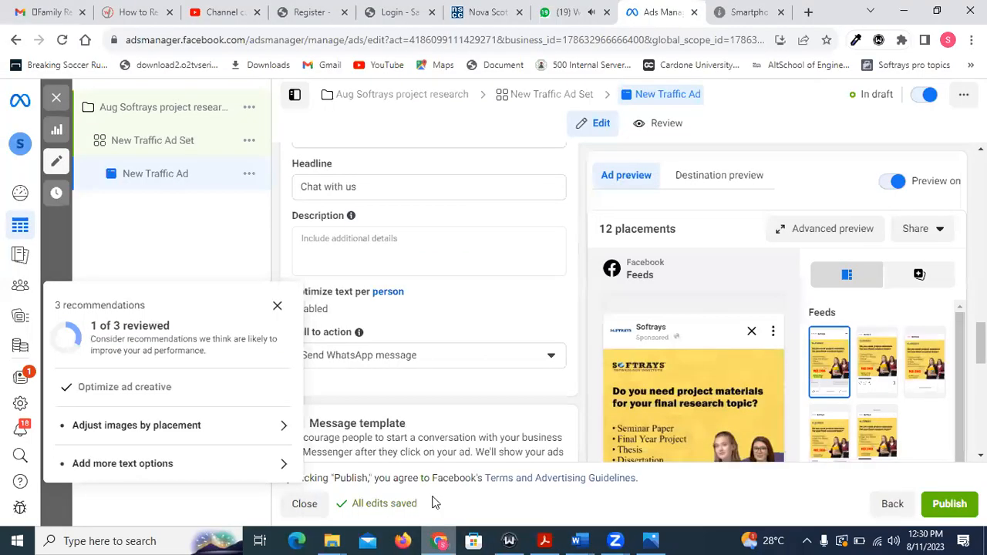
{"action": "left_click", "coordinate": [279, 308]}
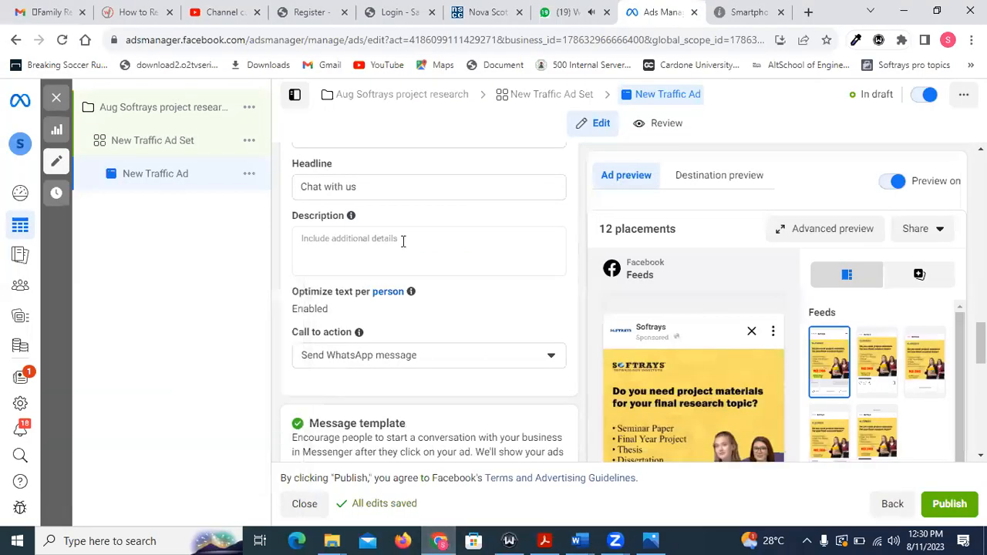
{"action": "scroll", "coordinate": [405, 239], "scroll_direction": "up", "scroll_amount": 6}
{"action": "scroll", "coordinate": [405, 243], "scroll_direction": "up", "scroll_amount": 1}
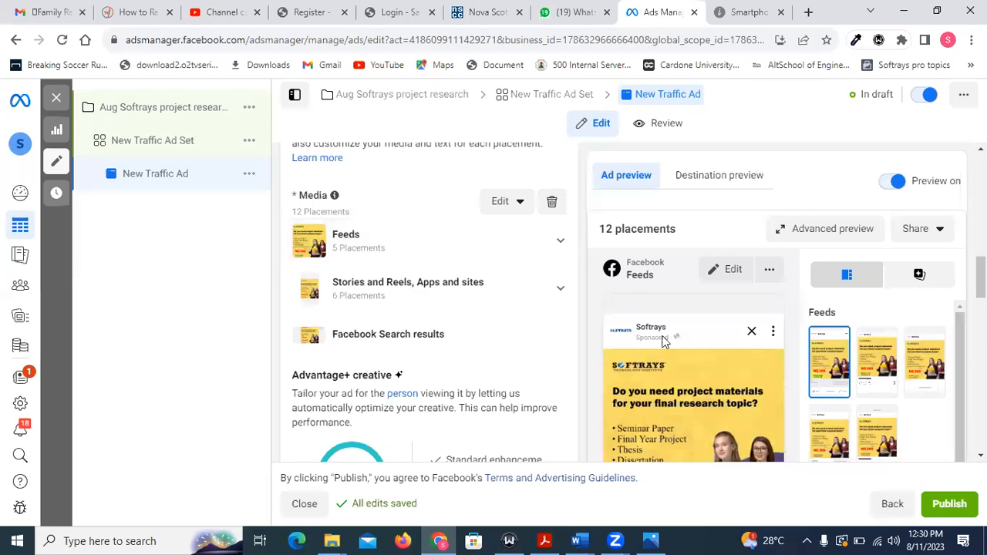
{"action": "scroll", "coordinate": [667, 327], "scroll_direction": "down", "scroll_amount": 3}
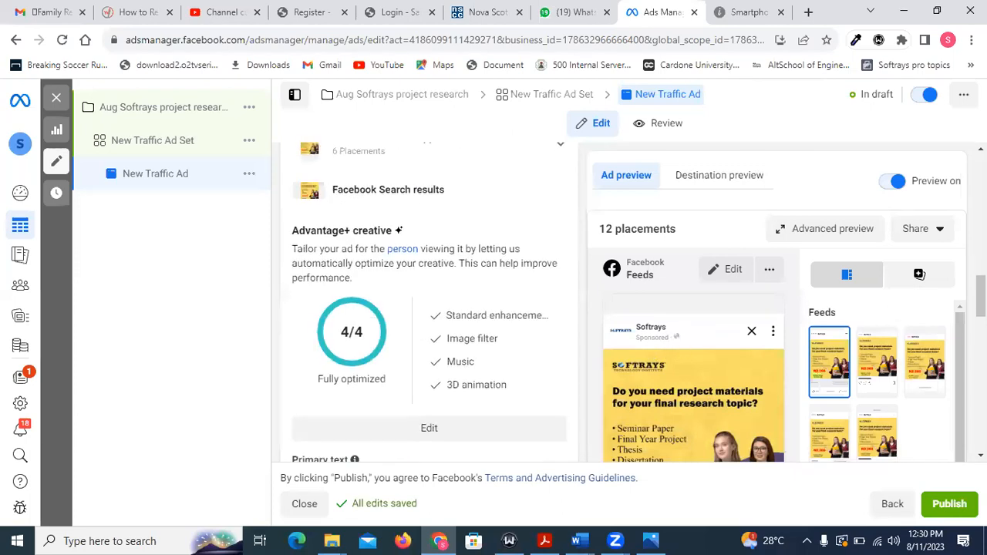
{"action": "left_click_drag", "start_coordinate": [982, 303], "coordinate": [982, 331]}
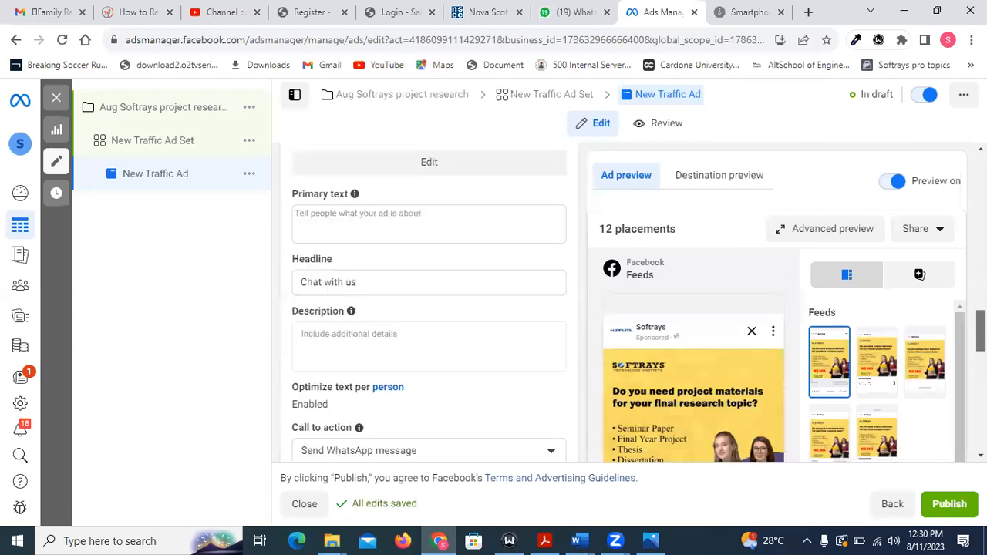
{"action": "left_click", "coordinate": [321, 224]}
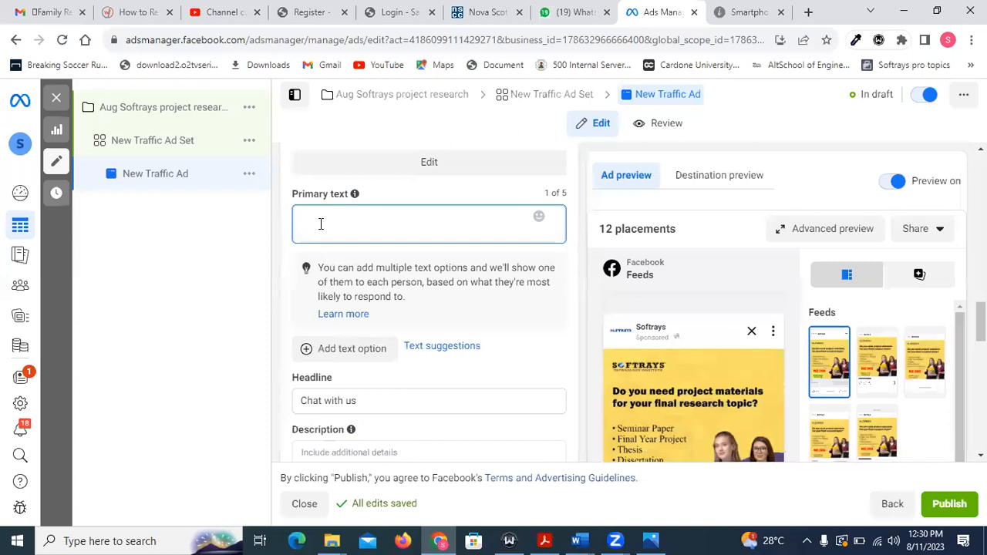
{"action": "key", "text": "ctrl+v"}
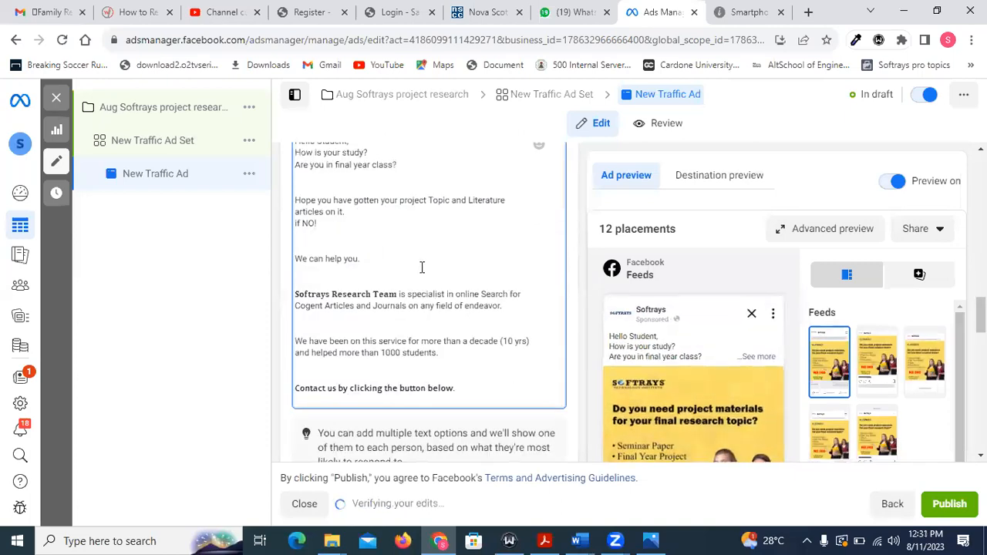
Review the pasted primary text against the Facebook feed preview and look over the headline, description and call-to-action settings.
{"action": "scroll", "coordinate": [422, 266], "scroll_direction": "up", "scroll_amount": 1}
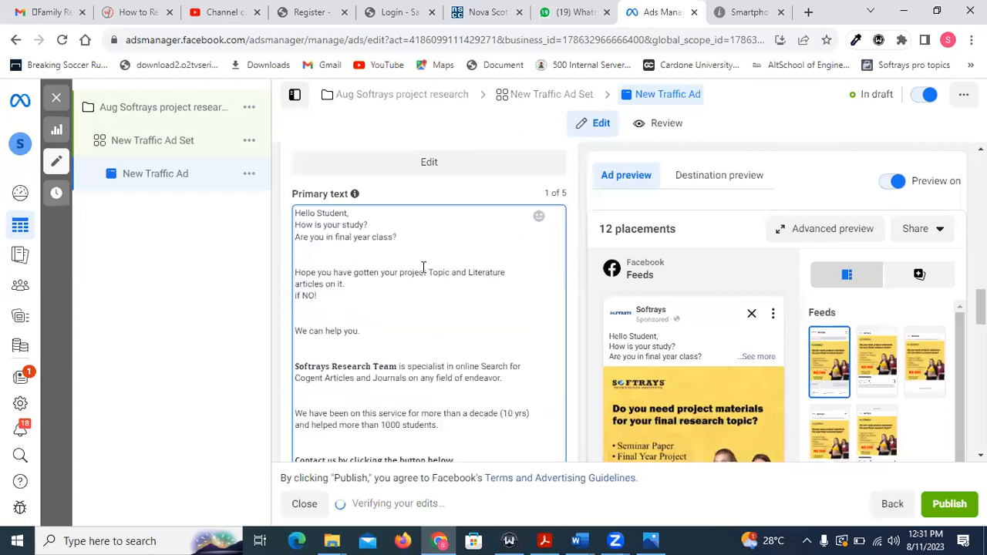
{"action": "scroll", "coordinate": [546, 267], "scroll_direction": "down", "scroll_amount": 1}
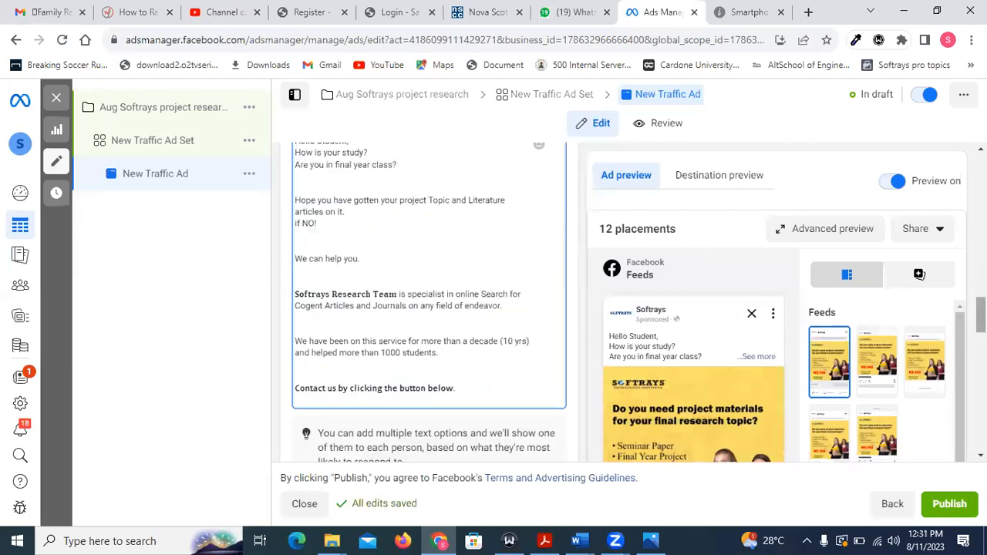
{"action": "scroll", "coordinate": [428, 301], "scroll_direction": "down", "scroll_amount": 5}
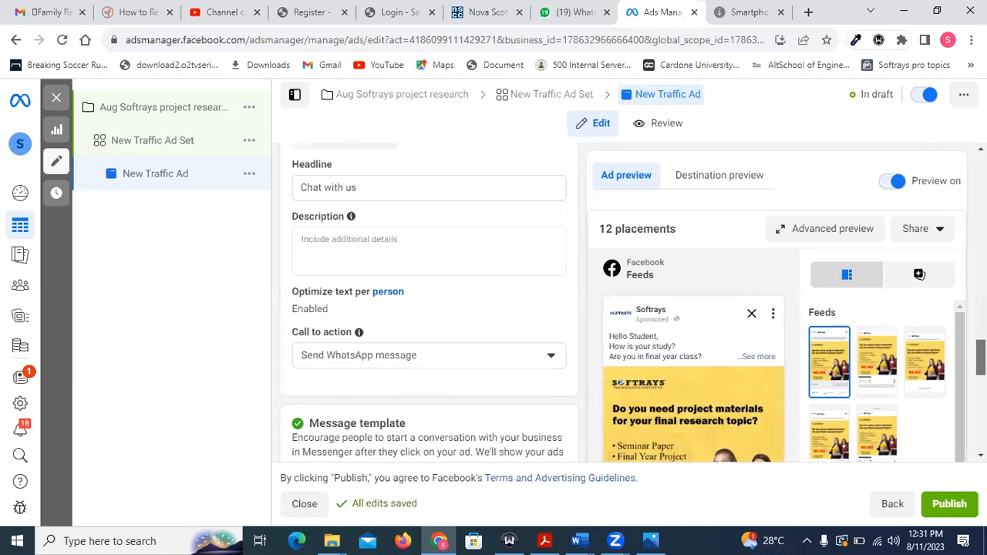
{"action": "scroll", "coordinate": [468, 401], "scroll_direction": "up", "scroll_amount": 2}
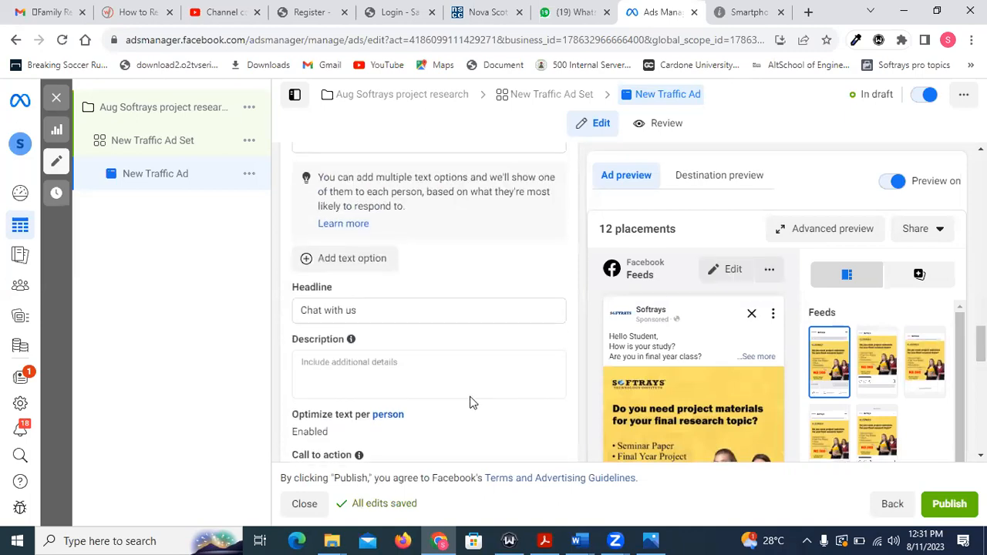
{"action": "scroll", "coordinate": [355, 308], "scroll_direction": "up", "scroll_amount": 5}
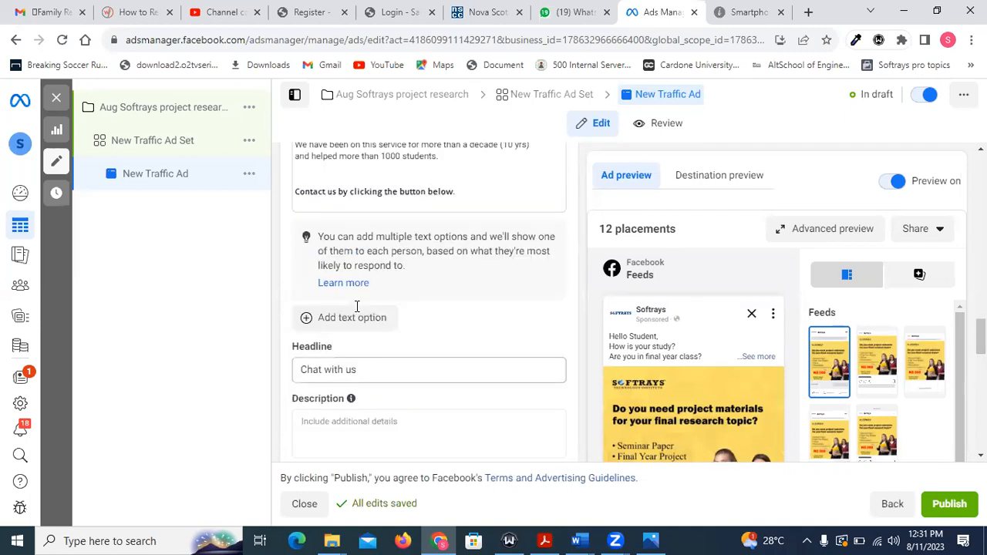
{"action": "scroll", "coordinate": [357, 305], "scroll_direction": "up", "scroll_amount": 1}
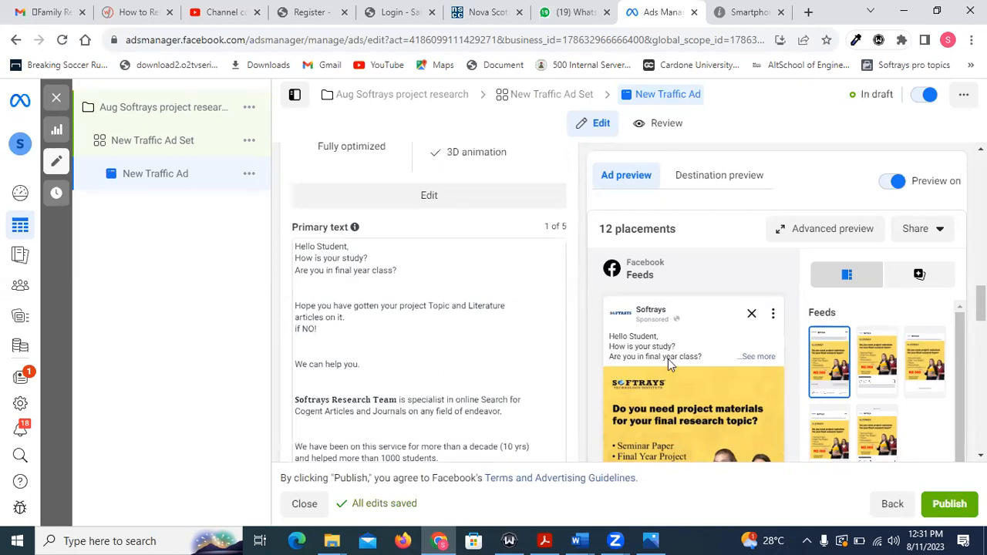
{"action": "mouse_move", "coordinate": [660, 374]}
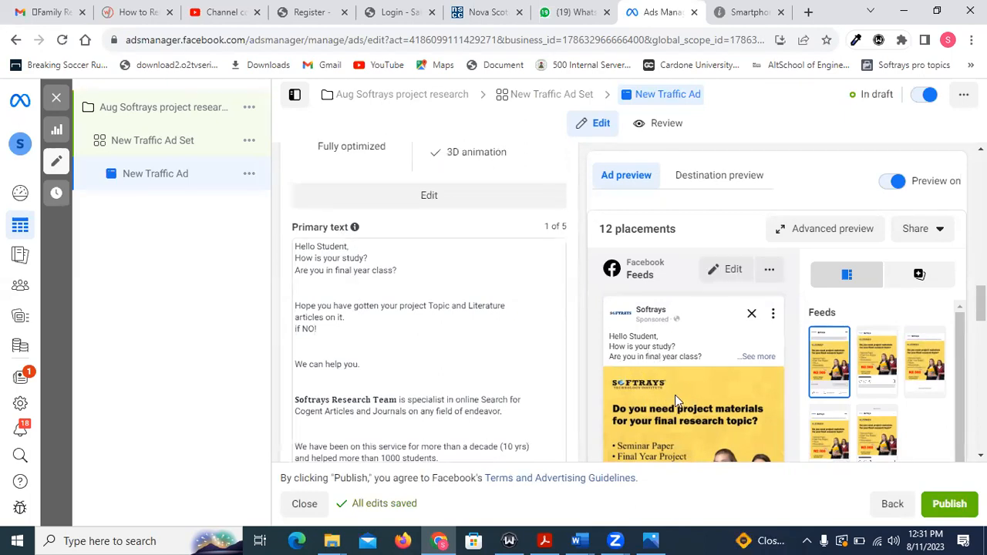
{"action": "scroll", "coordinate": [399, 288], "scroll_direction": "down", "scroll_amount": 4}
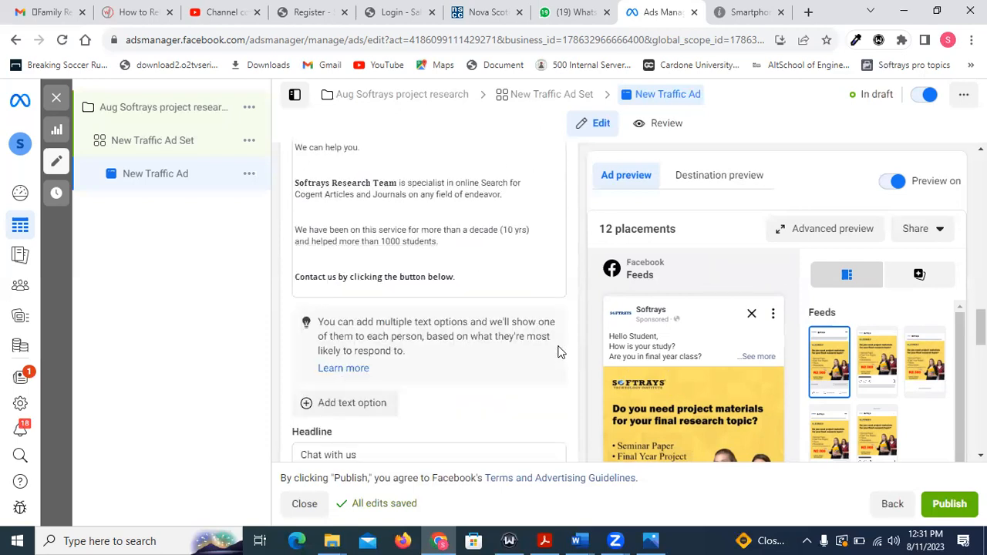
{"action": "scroll", "coordinate": [555, 347], "scroll_direction": "down", "scroll_amount": 2}
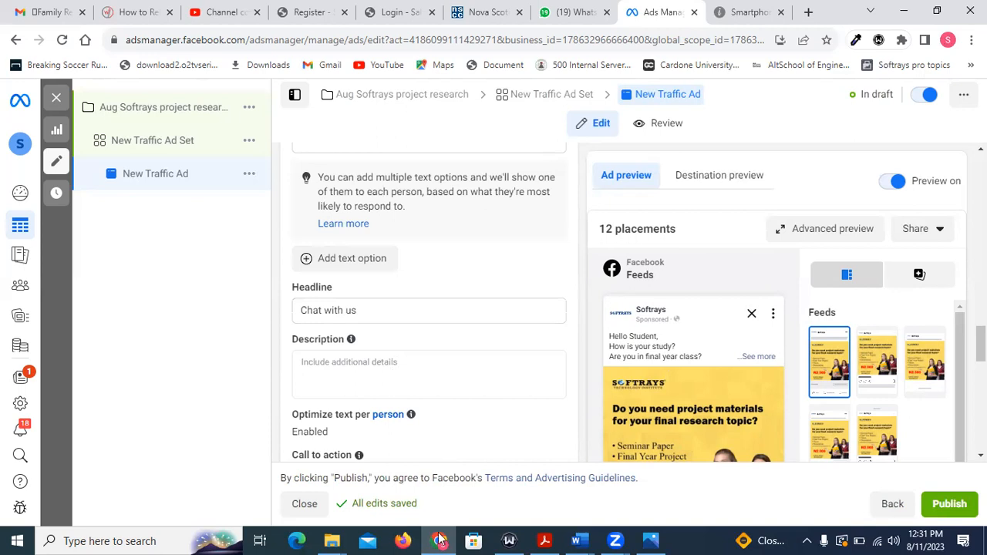
{"action": "mouse_move", "coordinate": [439, 540]}
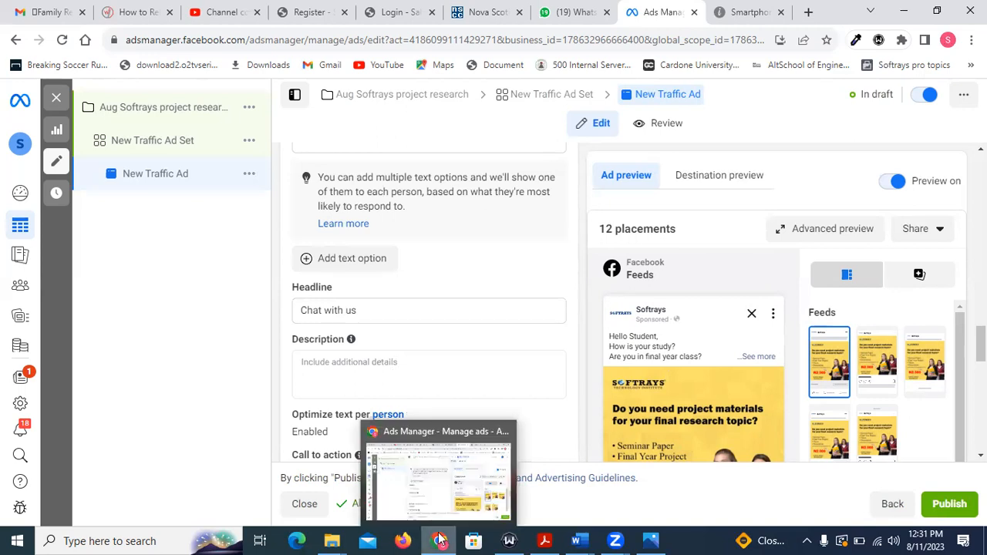
Replace the ad's default headline with "Get project topics for Just 1k".
{"action": "left_click", "coordinate": [313, 309]}
{"action": "key", "text": "ctrl+a"}
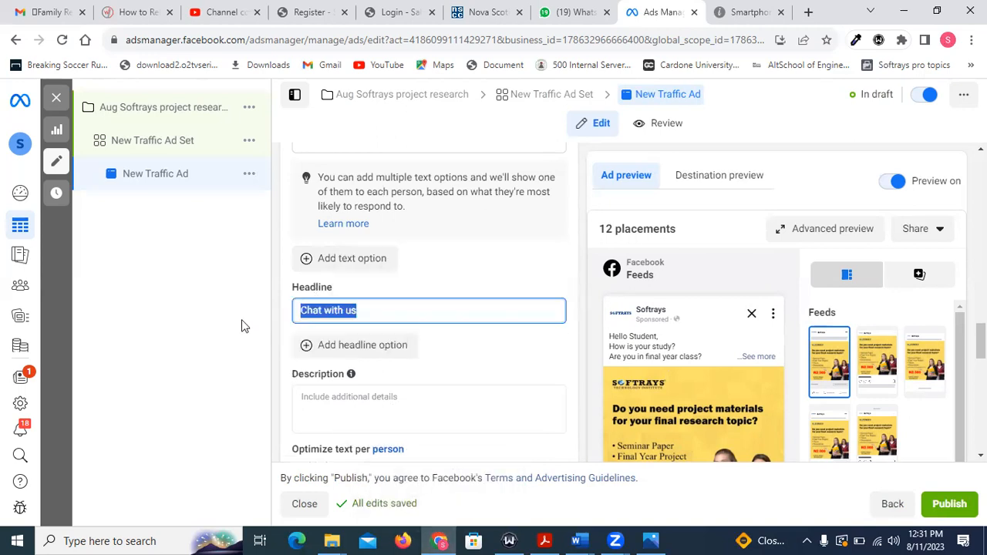
{"action": "type", "text": "G"}
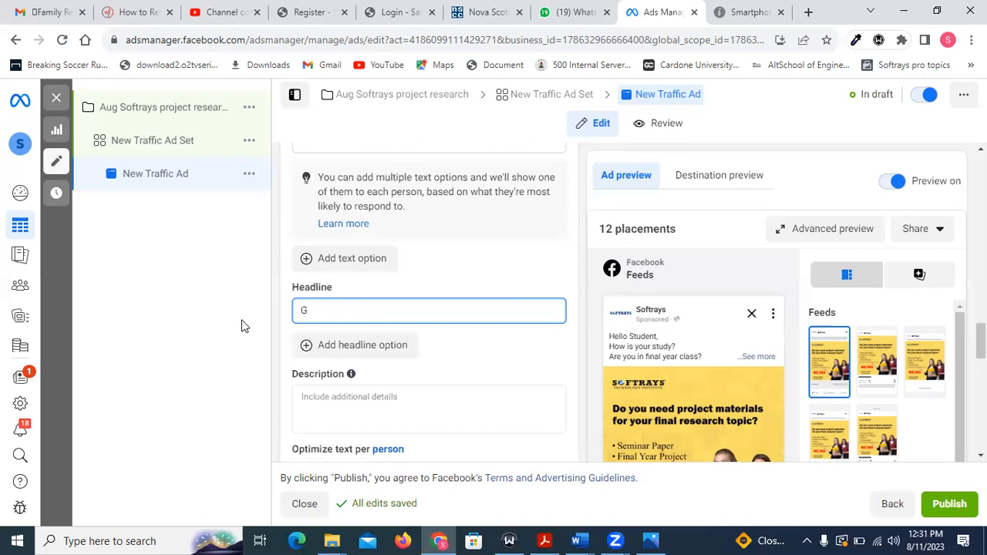
{"action": "type", "text": "et project "}
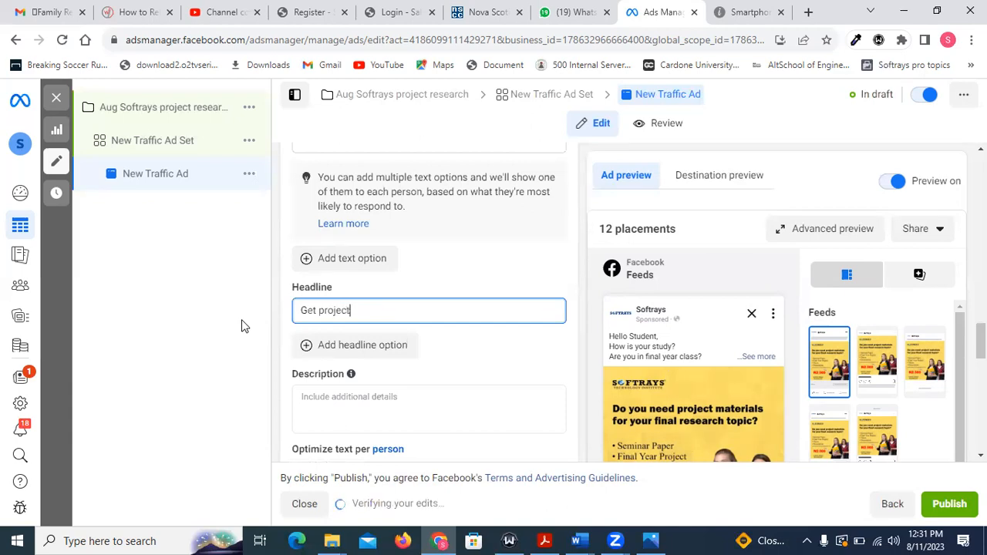
{"action": "type", "text": "topics for J"}
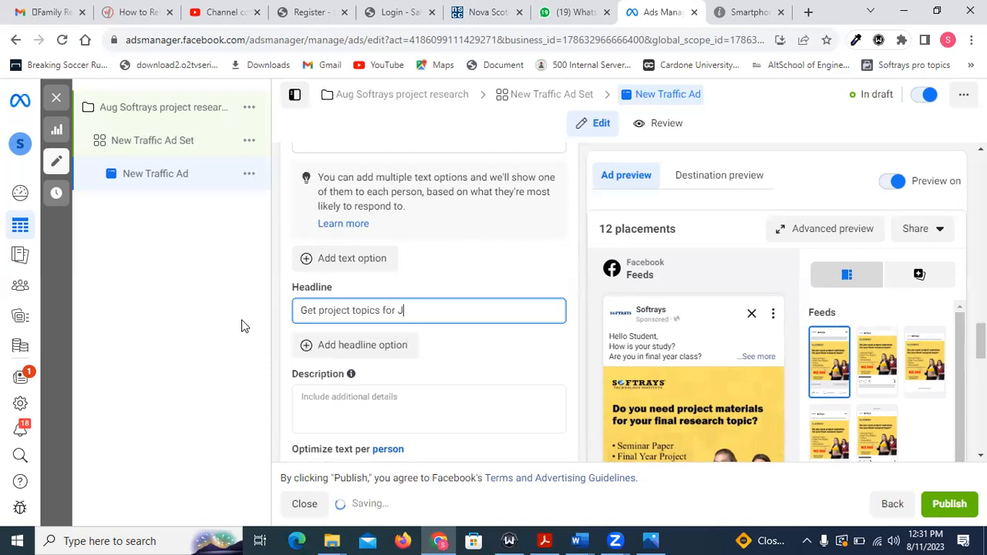
{"action": "type", "text": "usk 1"}
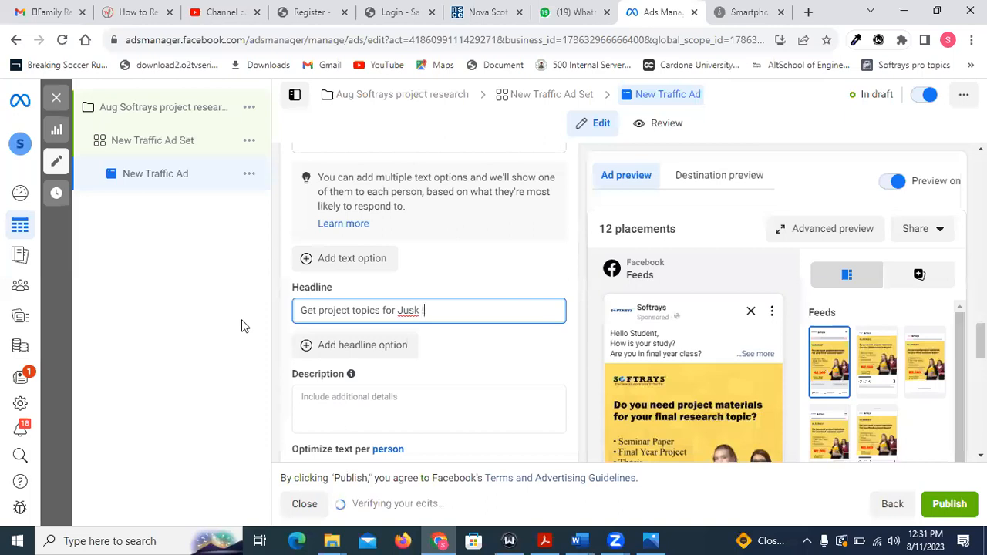
{"action": "type", "text": "k"}
{"action": "key", "text": "BackSpace"}
{"action": "key", "text": "BackSpace"}
{"action": "type", "text": "1k"}
{"action": "left_click", "coordinate": [418, 309]}
{"action": "key", "text": "BackSpace"}
{"action": "type", "text": "t"}
Copy the entire headline text "Get project topics for Just 1k".
{"action": "left_click", "coordinate": [436, 309]}
{"action": "left_click_drag", "start_coordinate": [433, 310], "coordinate": [301, 310]}
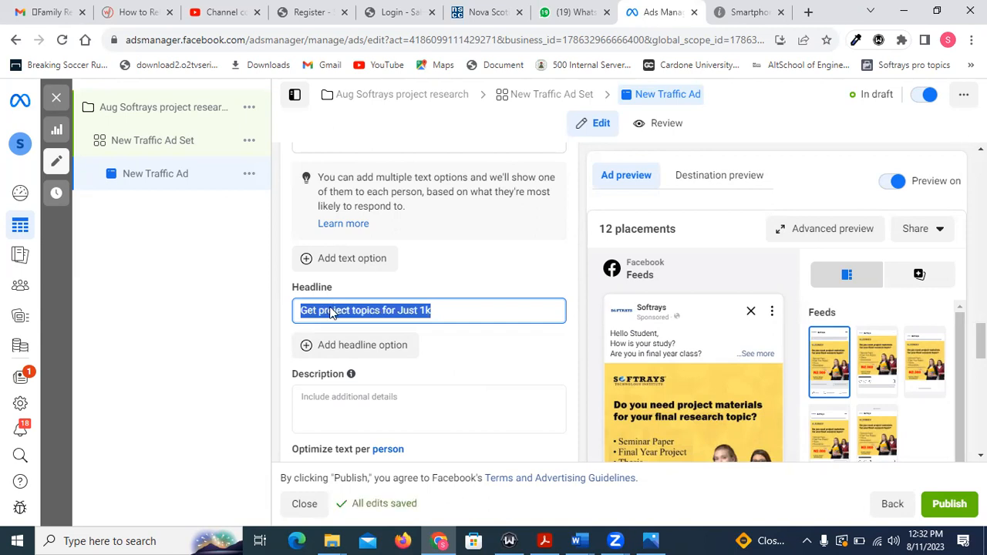
{"action": "right_click", "coordinate": [331, 309]}
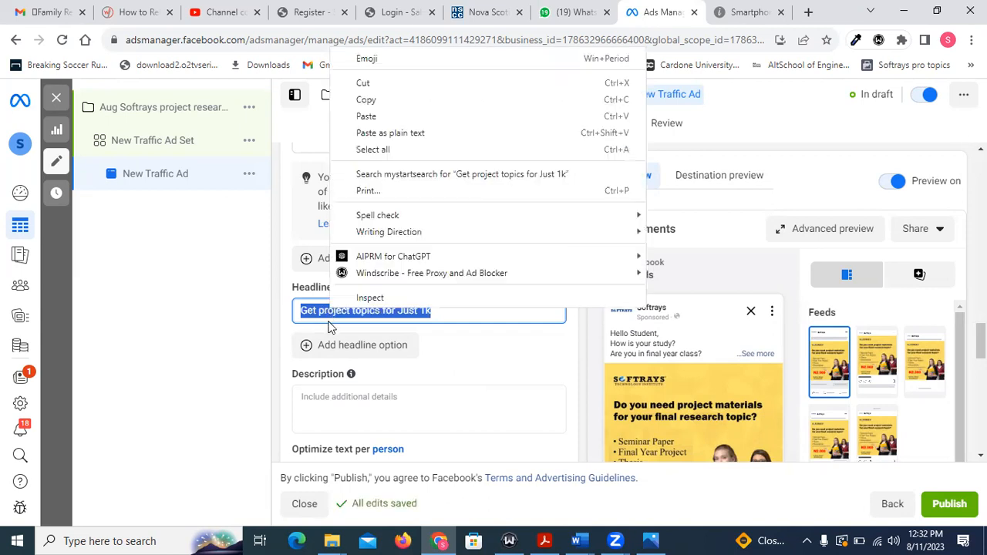
{"action": "left_click", "coordinate": [366, 99]}
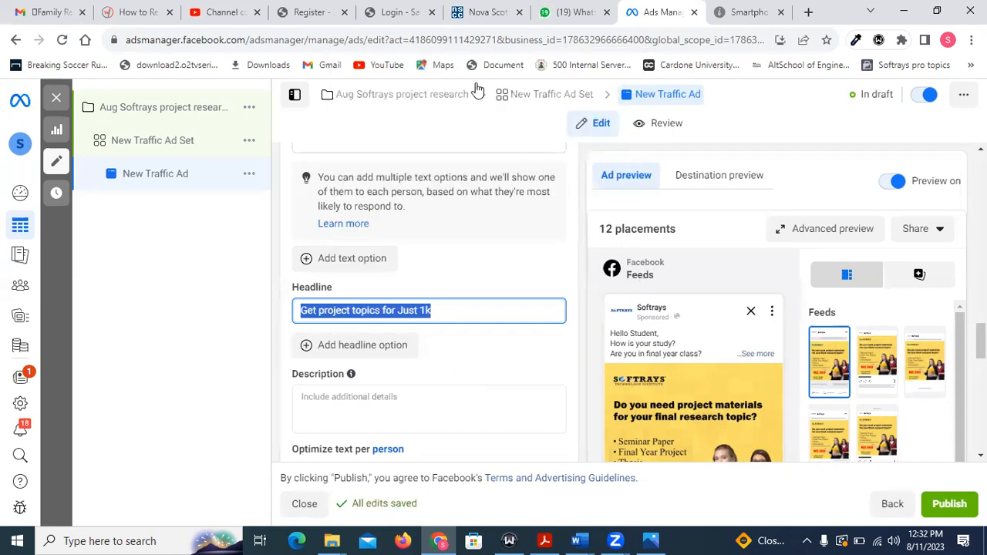
In the Smartphones browser tab, search for "faceboo.com fonts", open LingoJam's Facebook Fonts translator, and paste the headline as the normal text.
{"action": "left_click", "coordinate": [738, 14]}
{"action": "left_click", "coordinate": [681, 38]}
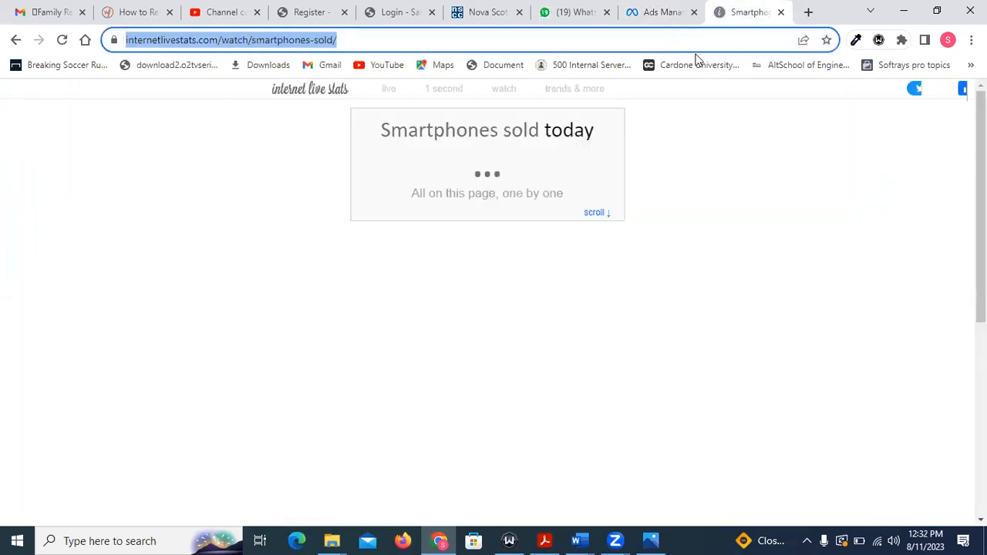
{"action": "type", "text": "fa"}
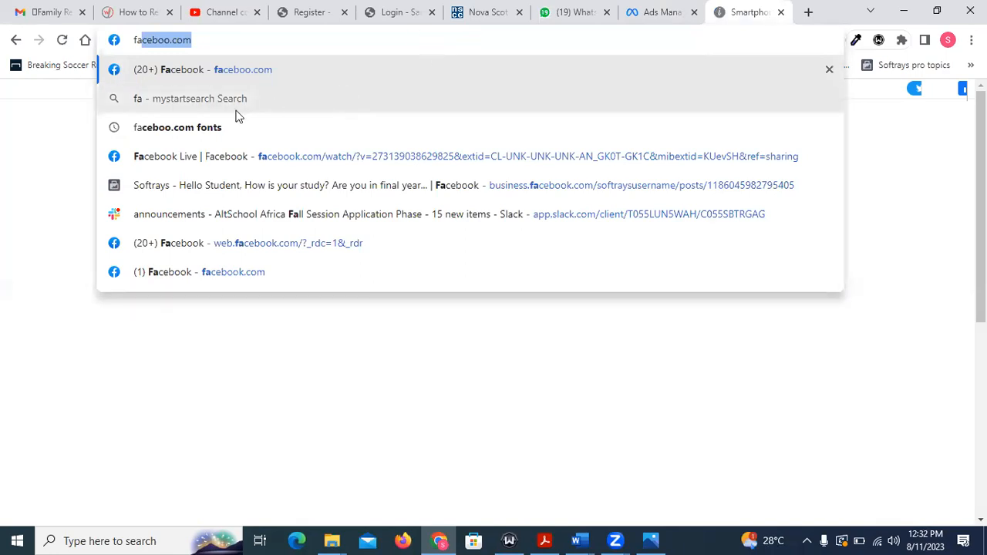
{"action": "left_click", "coordinate": [221, 128]}
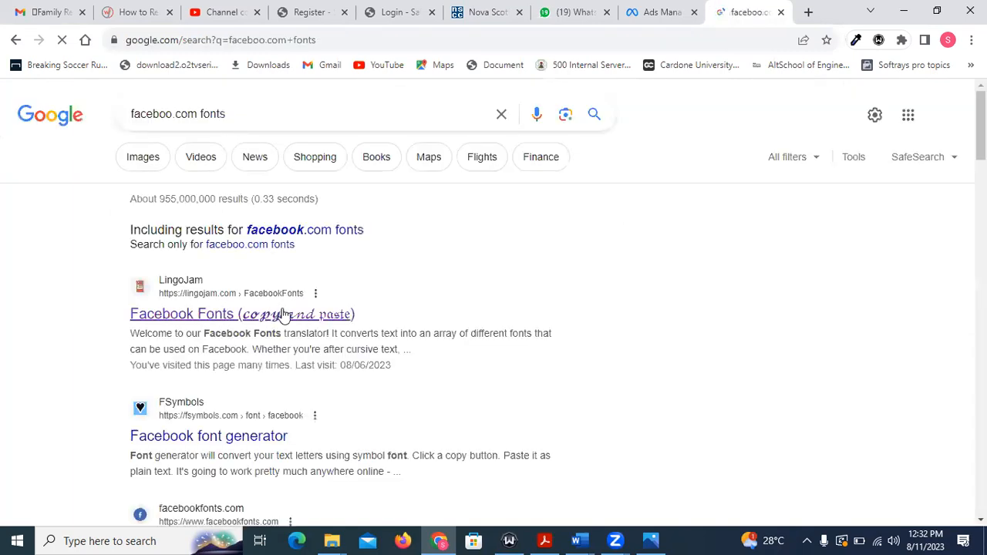
{"action": "left_click", "coordinate": [285, 318]}
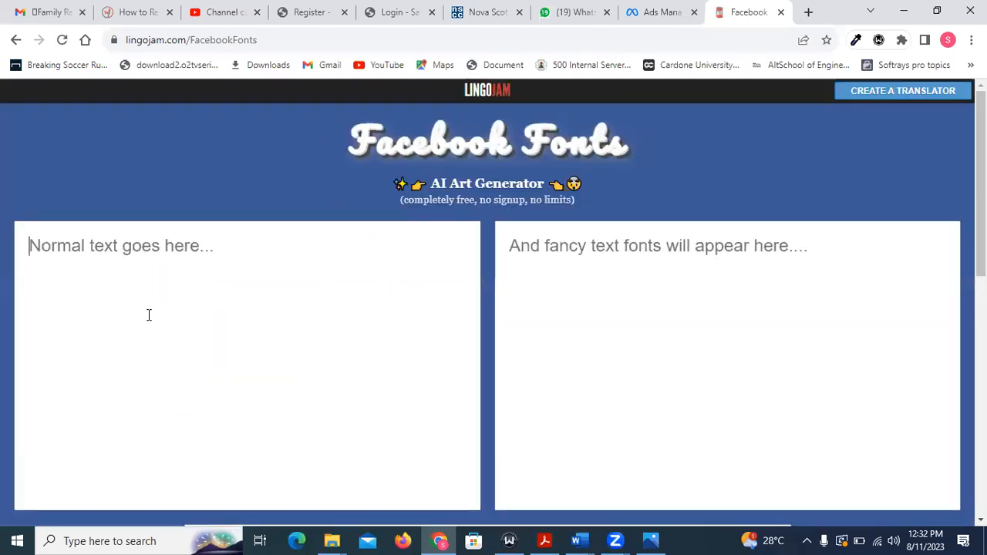
{"action": "key", "text": "ctrl+v"}
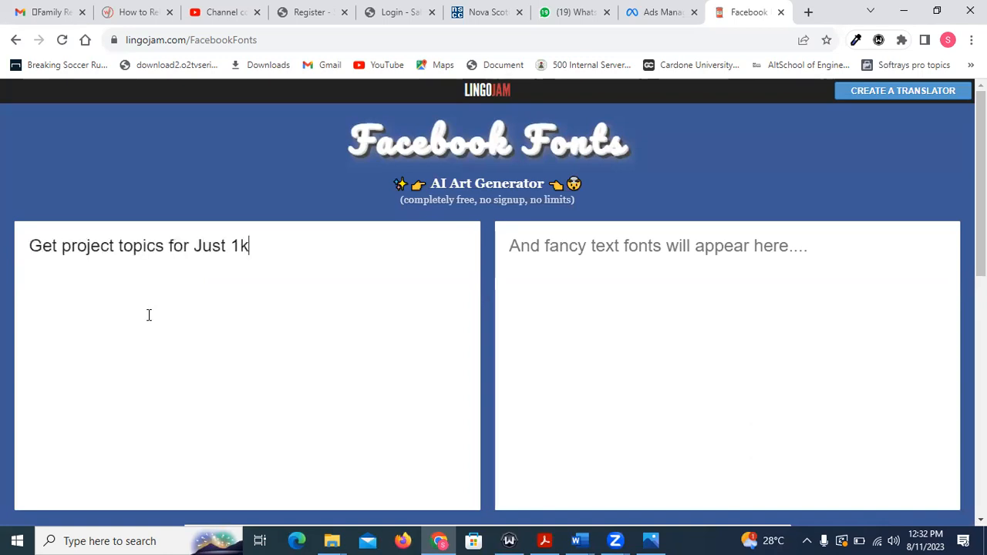
Browse the generated font styles and copy the bold serif version of "Get project topics for Just 1k".
{"action": "scroll", "coordinate": [753, 337], "scroll_direction": "down", "scroll_amount": 4}
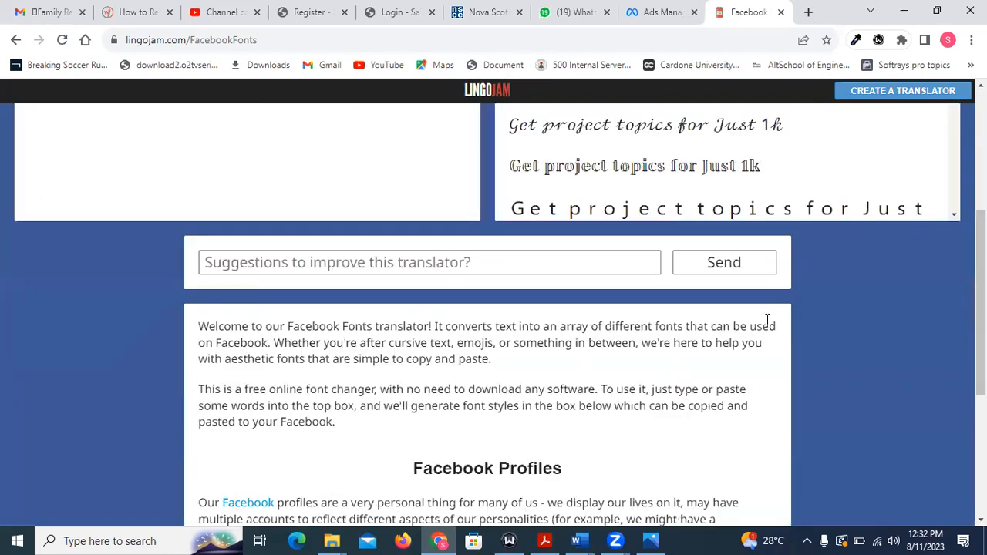
{"action": "scroll", "coordinate": [755, 316], "scroll_direction": "up", "scroll_amount": 2}
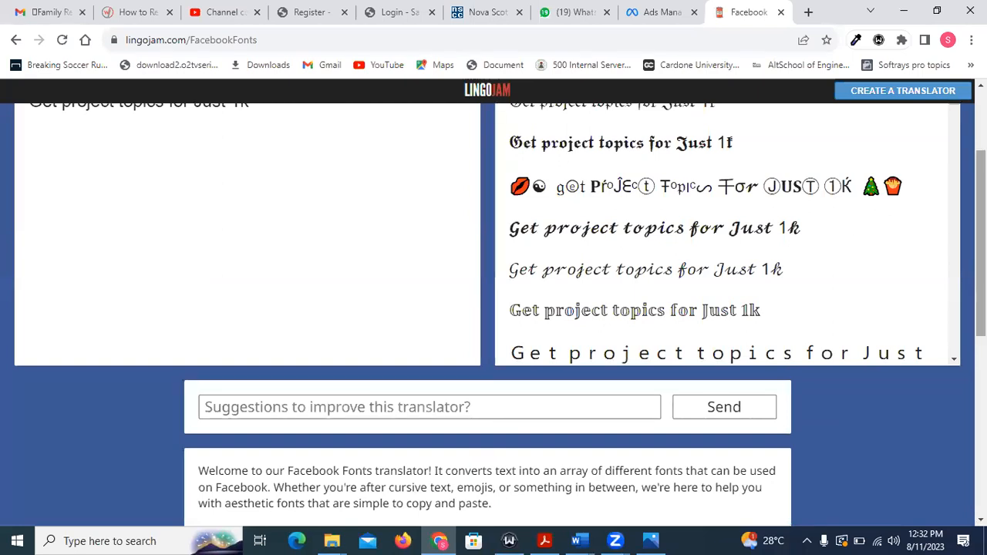
{"action": "scroll", "coordinate": [978, 232], "scroll_direction": "up", "scroll_amount": 2}
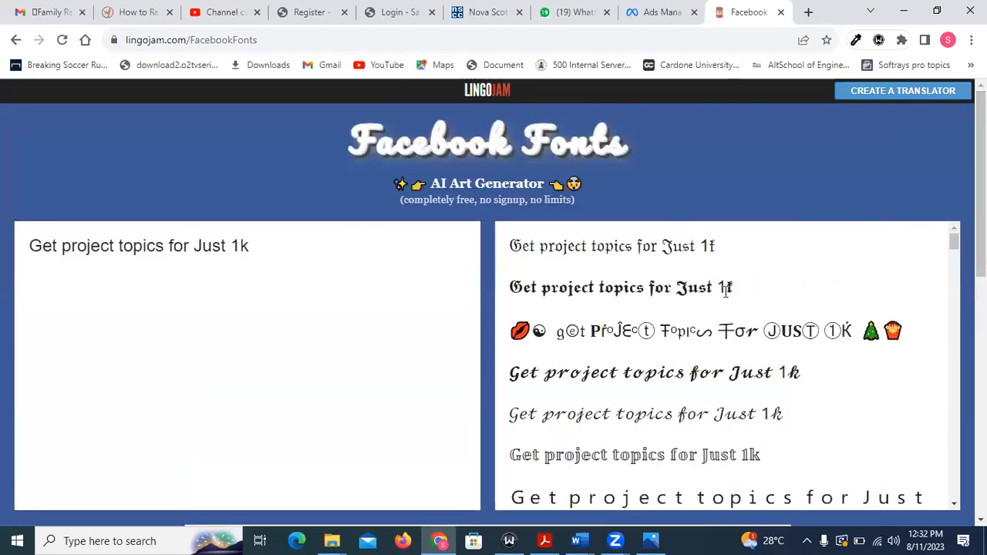
{"action": "scroll", "coordinate": [724, 293], "scroll_direction": "down", "scroll_amount": 2}
{"action": "scroll", "coordinate": [725, 293], "scroll_direction": "down", "scroll_amount": 3}
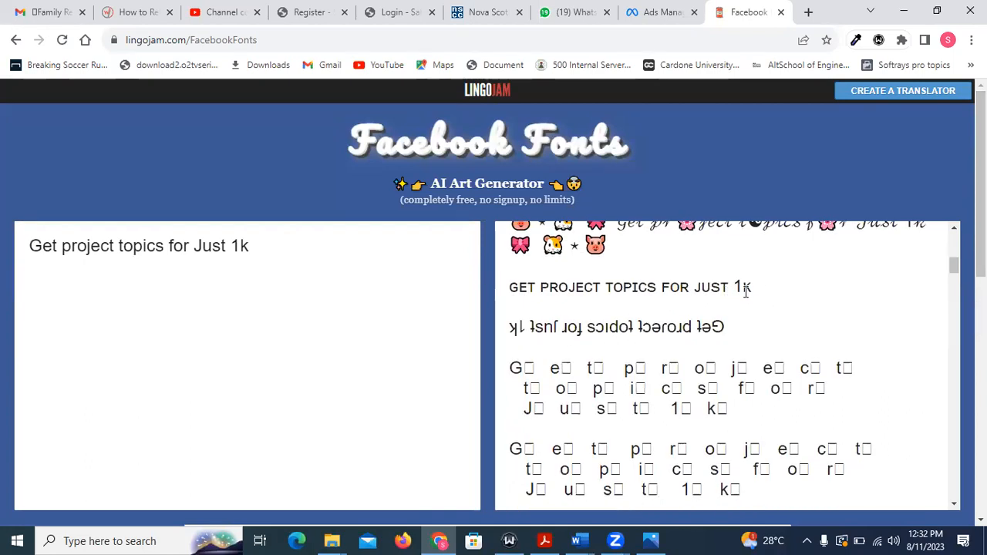
{"action": "scroll", "coordinate": [685, 305], "scroll_direction": "down", "scroll_amount": 5}
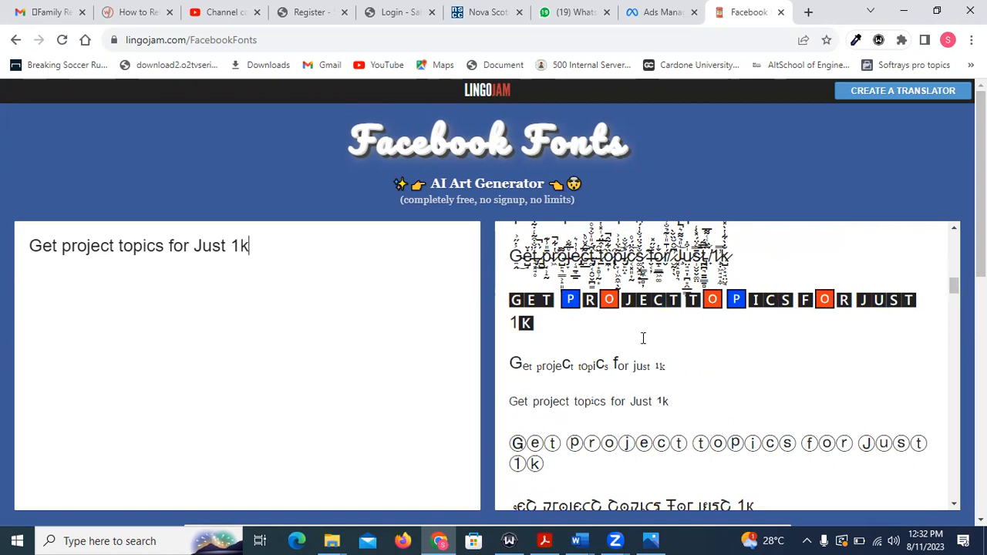
{"action": "scroll", "coordinate": [644, 386], "scroll_direction": "down", "scroll_amount": 4}
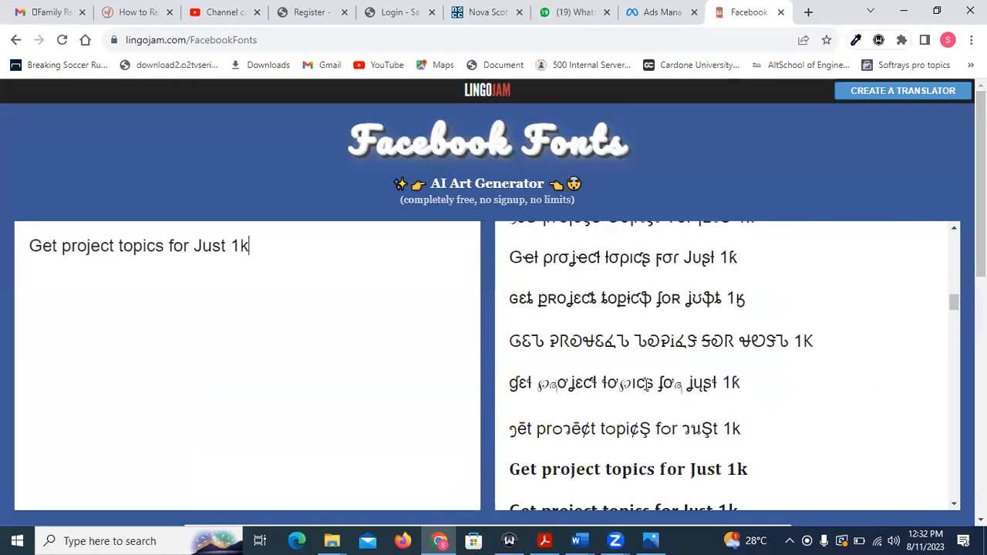
{"action": "left_click_drag", "start_coordinate": [748, 396], "coordinate": [510, 401]}
{"action": "key", "text": "ctrl+c"}
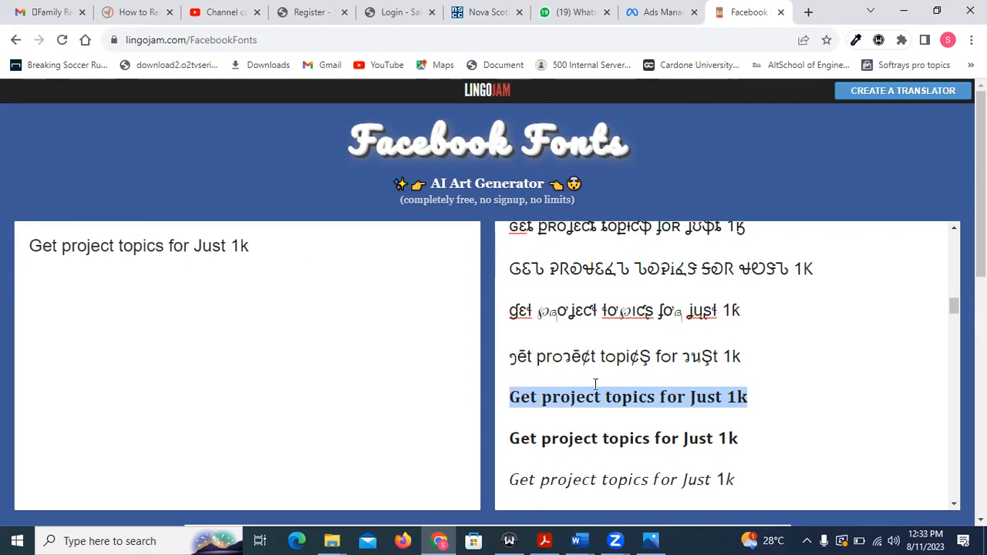
Return to Ads Manager and replace the plain headline with the copied bold serif version.
{"action": "left_click", "coordinate": [650, 14]}
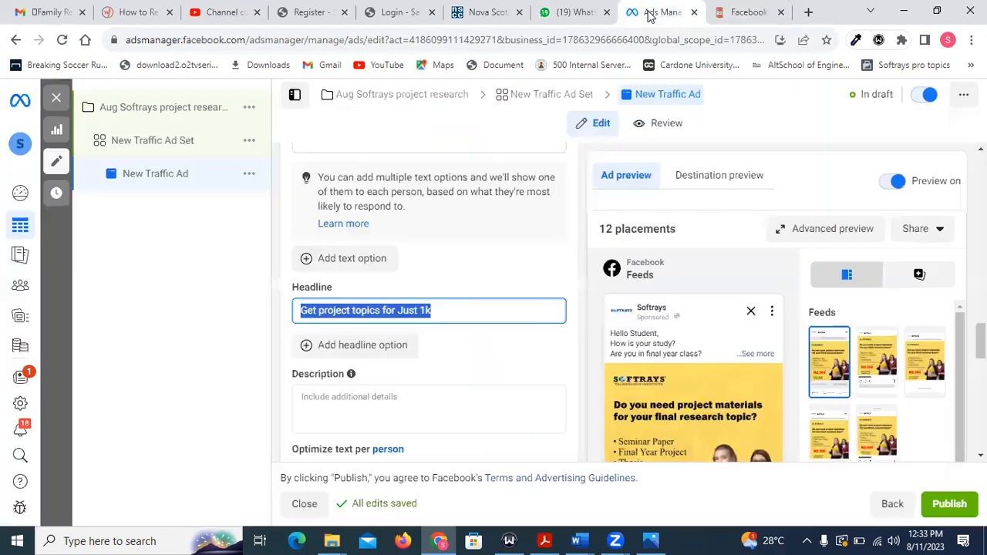
{"action": "left_click_drag", "start_coordinate": [439, 311], "coordinate": [284, 319]}
{"action": "key", "text": "ctrl+v"}
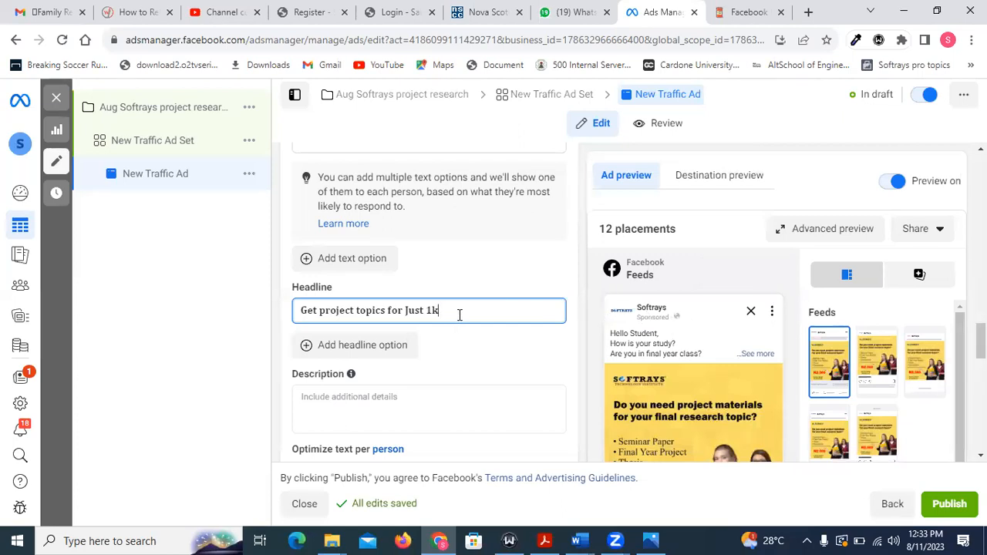
Insert "10" after "Get" so the headline reads "Get 10 project topics for Just 1k".
{"action": "scroll", "coordinate": [552, 326], "scroll_direction": "down", "scroll_amount": 5}
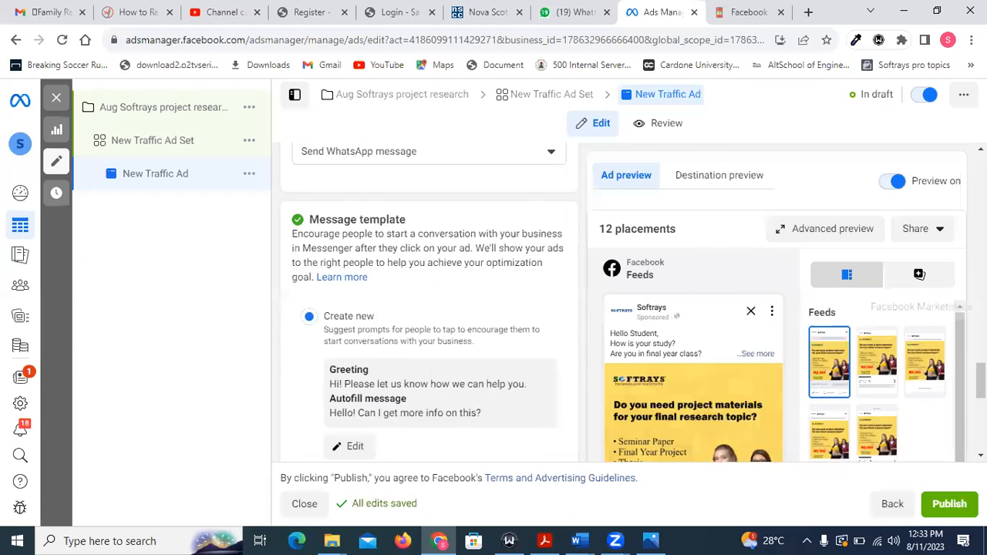
{"action": "scroll", "coordinate": [362, 312], "scroll_direction": "up", "scroll_amount": 5}
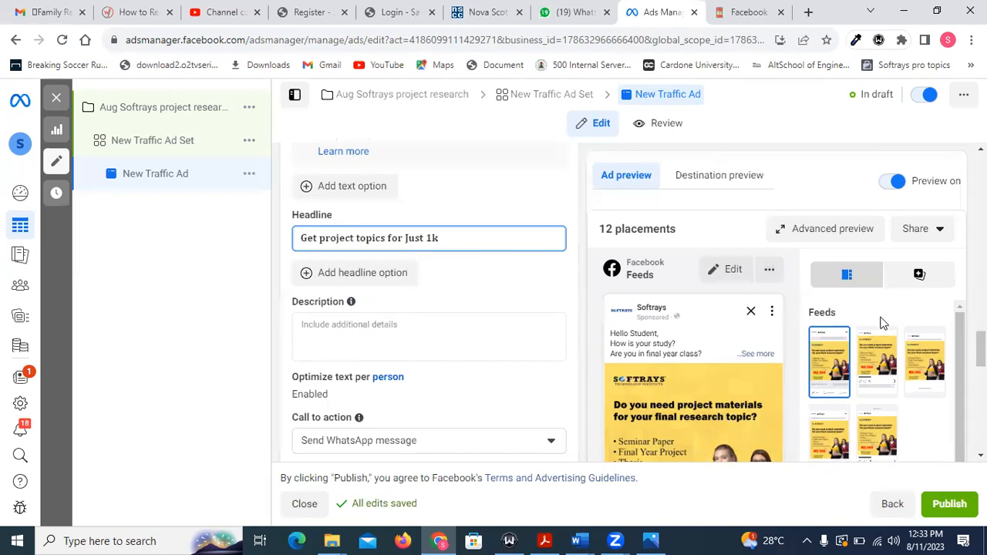
{"action": "left_click", "coordinate": [317, 242]}
{"action": "type", "text": "10"}
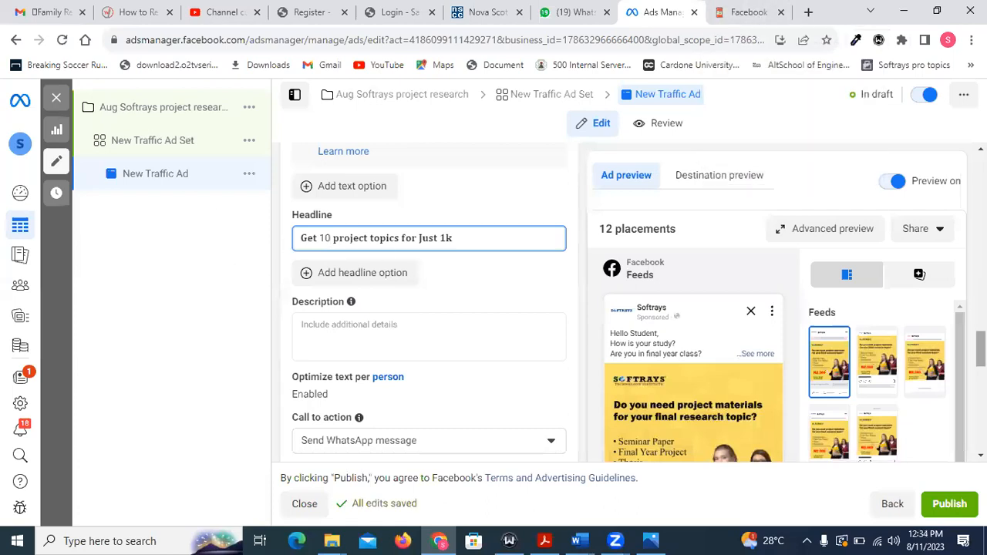
Review the message template, tracking settings and primary text, and check the headline and WhatsApp button in the Facebook feed preview.
{"action": "scroll", "coordinate": [861, 315], "scroll_direction": "down", "scroll_amount": 6}
{"action": "scroll", "coordinate": [861, 316], "scroll_direction": "down", "scroll_amount": 3}
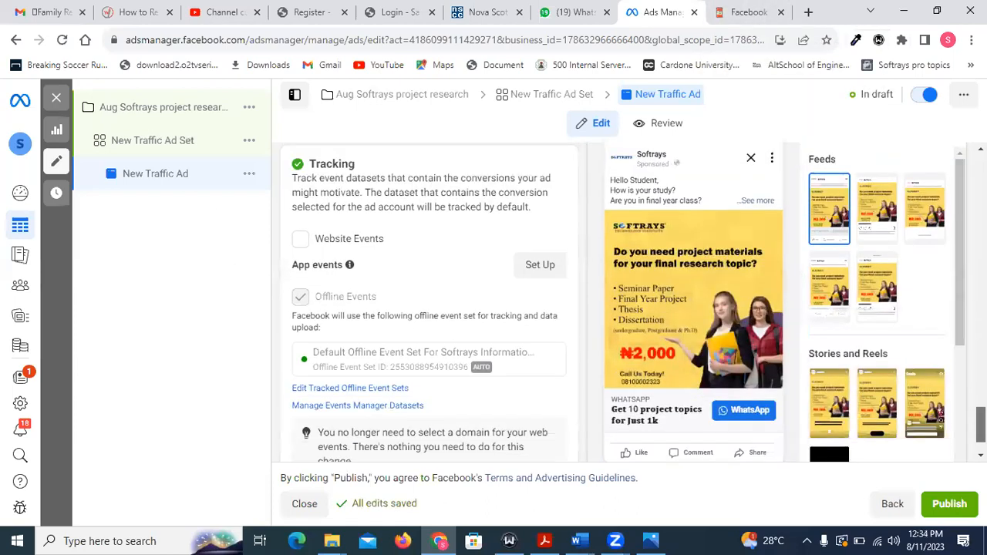
{"action": "scroll", "coordinate": [632, 300], "scroll_direction": "up", "scroll_amount": 5}
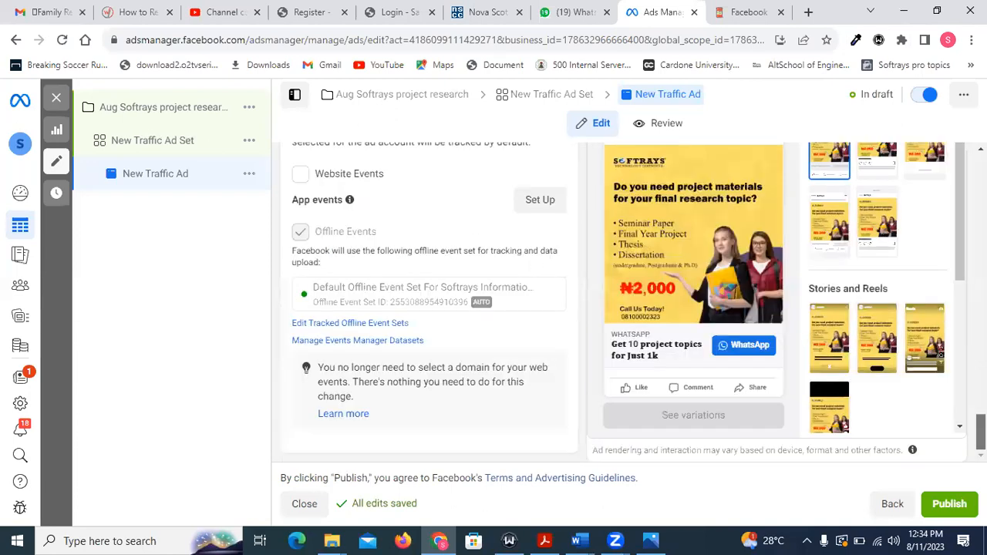
{"action": "scroll", "coordinate": [432, 308], "scroll_direction": "up", "scroll_amount": 6}
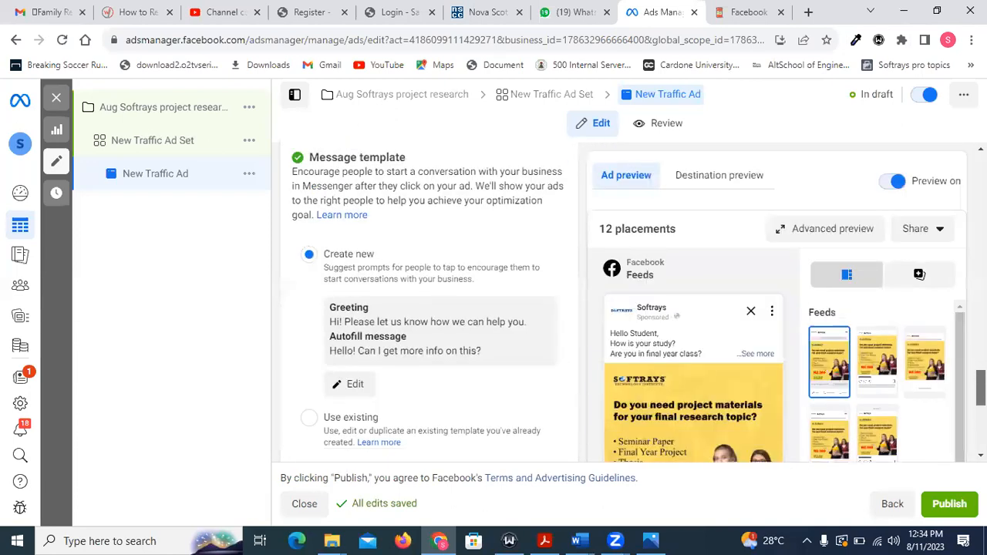
{"action": "scroll", "coordinate": [432, 308], "scroll_direction": "down", "scroll_amount": 6}
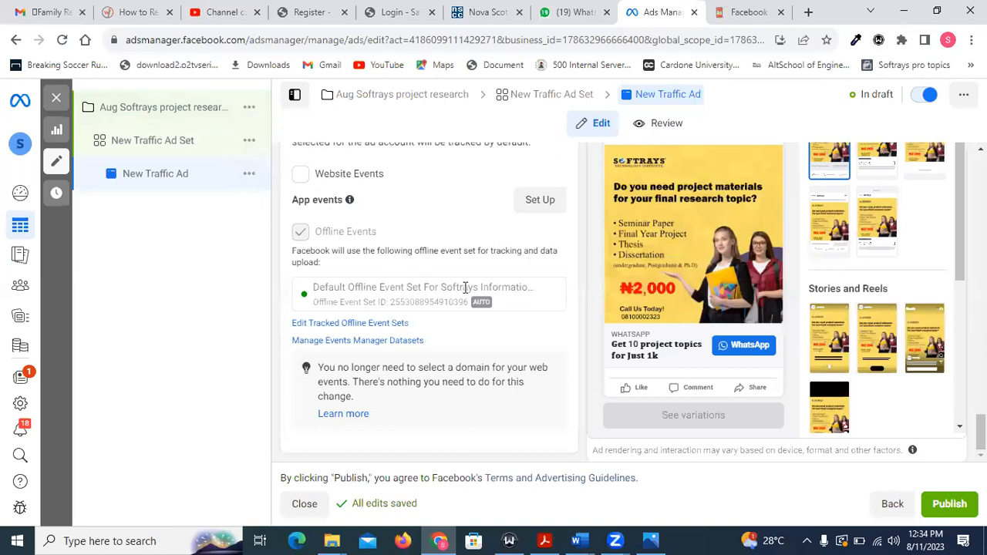
{"action": "scroll", "coordinate": [463, 285], "scroll_direction": "up", "scroll_amount": 2}
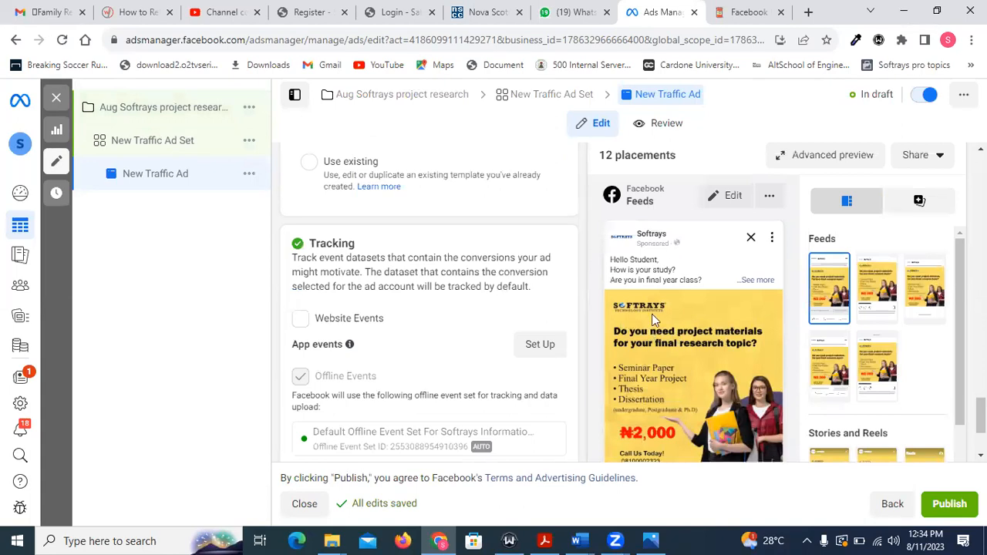
{"action": "scroll", "coordinate": [670, 319], "scroll_direction": "up", "scroll_amount": 2}
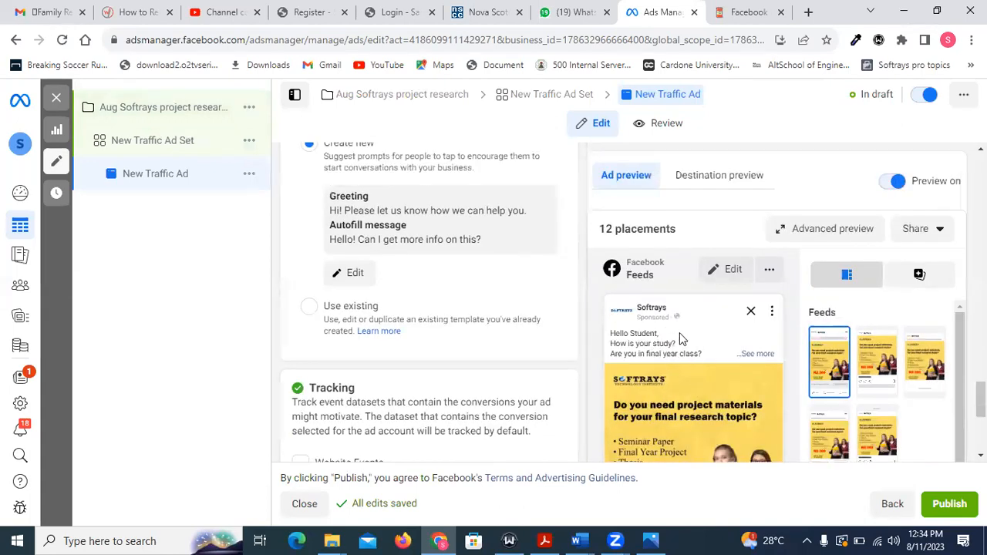
{"action": "scroll", "coordinate": [678, 334], "scroll_direction": "down", "scroll_amount": 2}
{"action": "scroll", "coordinate": [659, 370], "scroll_direction": "down", "scroll_amount": 1}
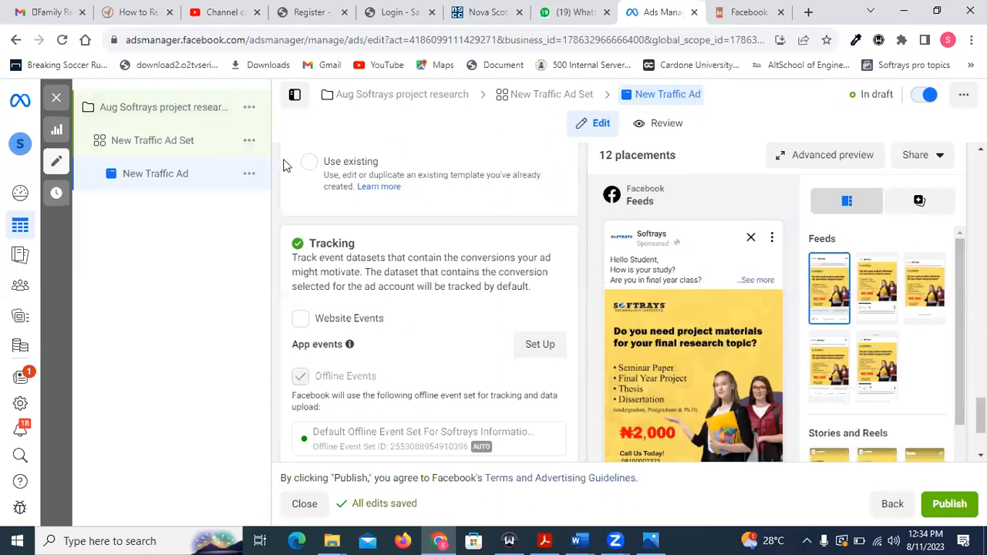
{"action": "scroll", "coordinate": [289, 154], "scroll_direction": "up", "scroll_amount": 2}
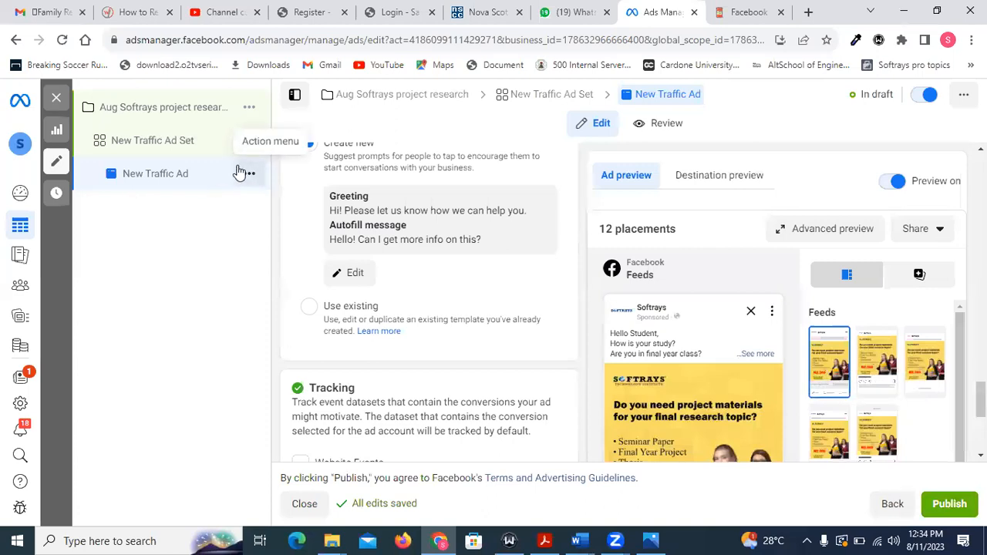
{"action": "scroll", "coordinate": [495, 232], "scroll_direction": "up", "scroll_amount": 5}
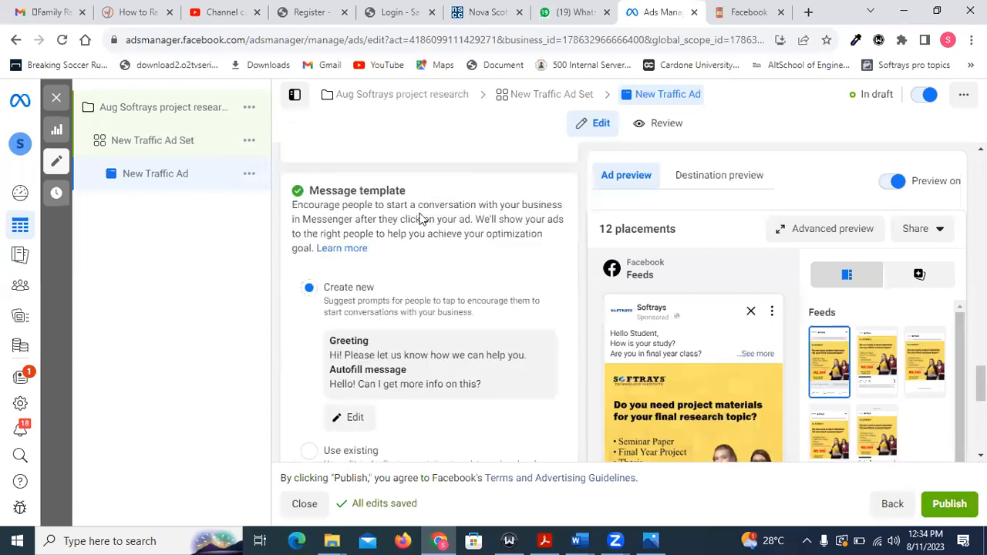
{"action": "scroll", "coordinate": [463, 209], "scroll_direction": "up", "scroll_amount": 10}
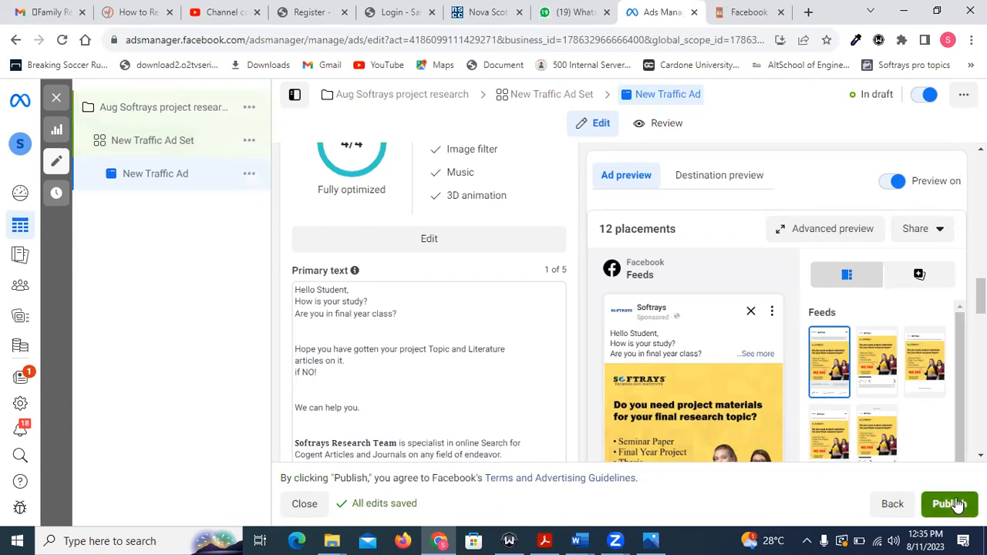
{"action": "scroll", "coordinate": [710, 352], "scroll_direction": "down", "scroll_amount": 10}
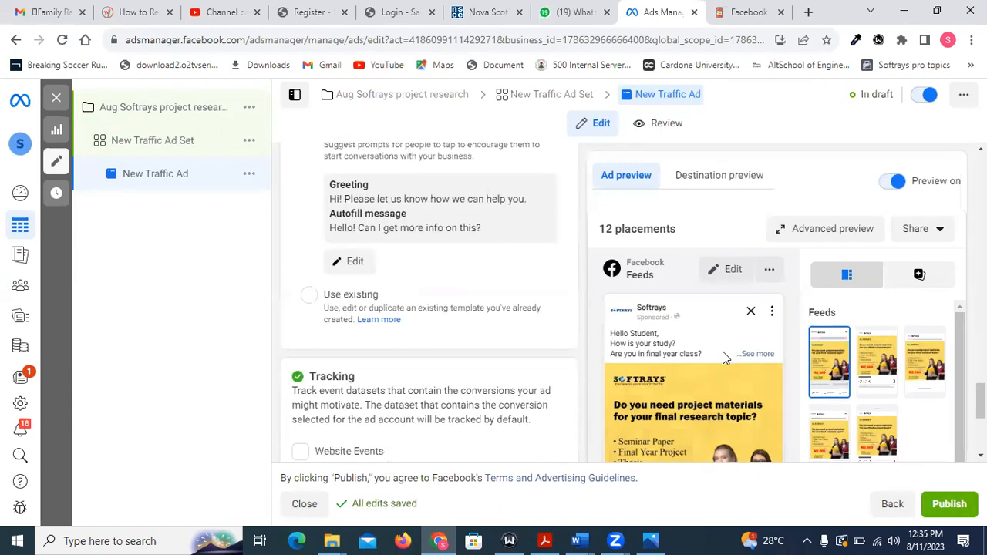
{"action": "scroll", "coordinate": [725, 357], "scroll_direction": "down", "scroll_amount": 4}
{"action": "scroll", "coordinate": [679, 390], "scroll_direction": "up", "scroll_amount": 1}
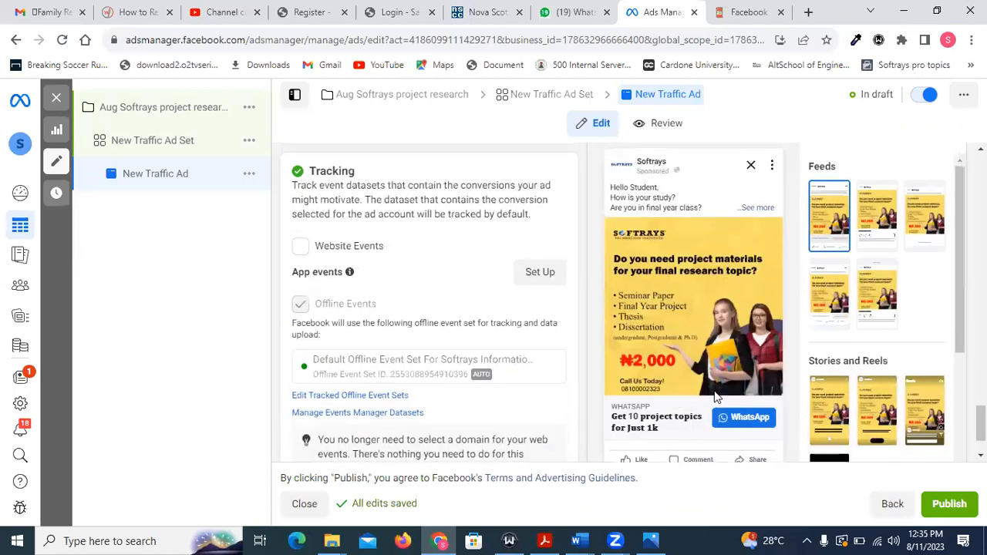
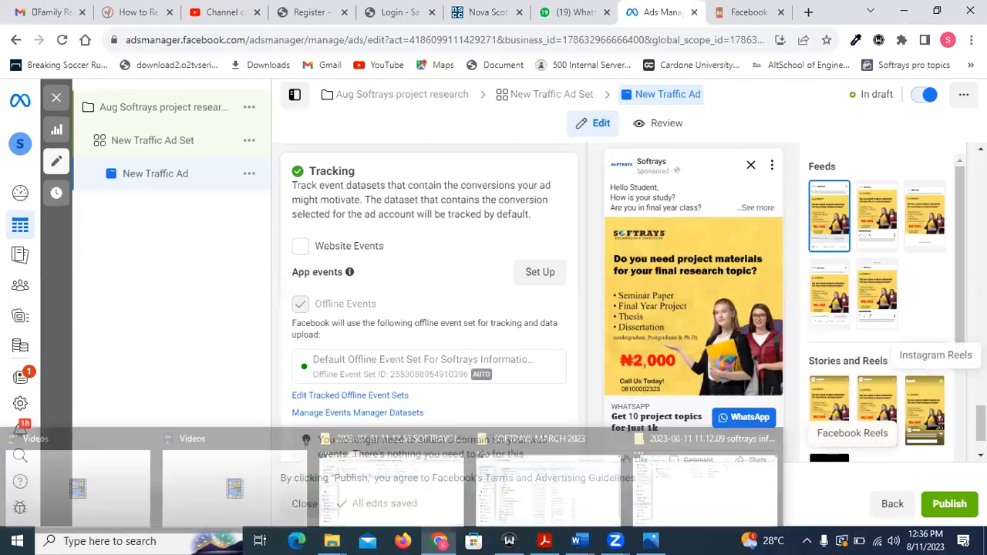
Publish the new traffic ad together with its campaign and ad set.
{"action": "left_click", "coordinate": [947, 506]}
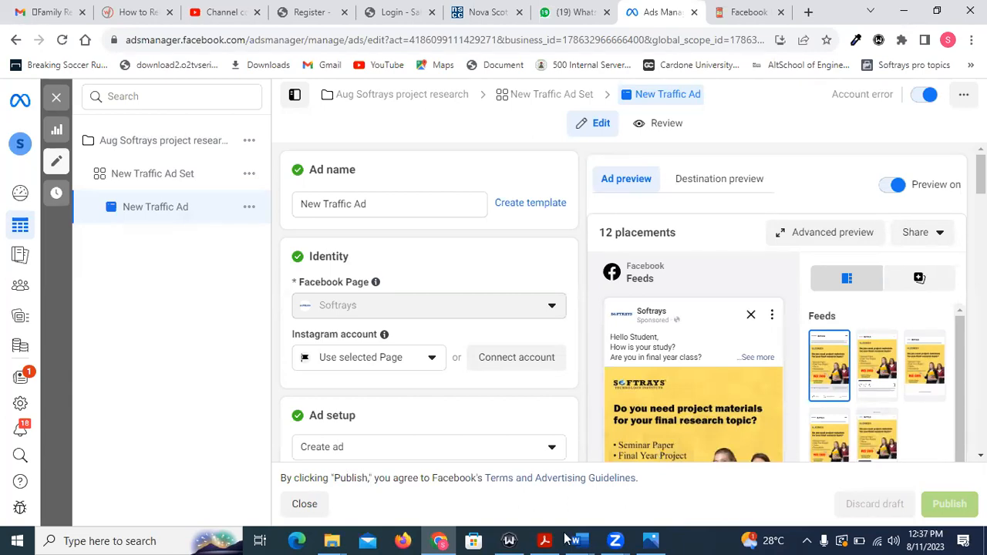
Leave the ad editor for the Ads Manager account overview and dismiss the ad blocker notice.
{"action": "mouse_move", "coordinate": [60, 100]}
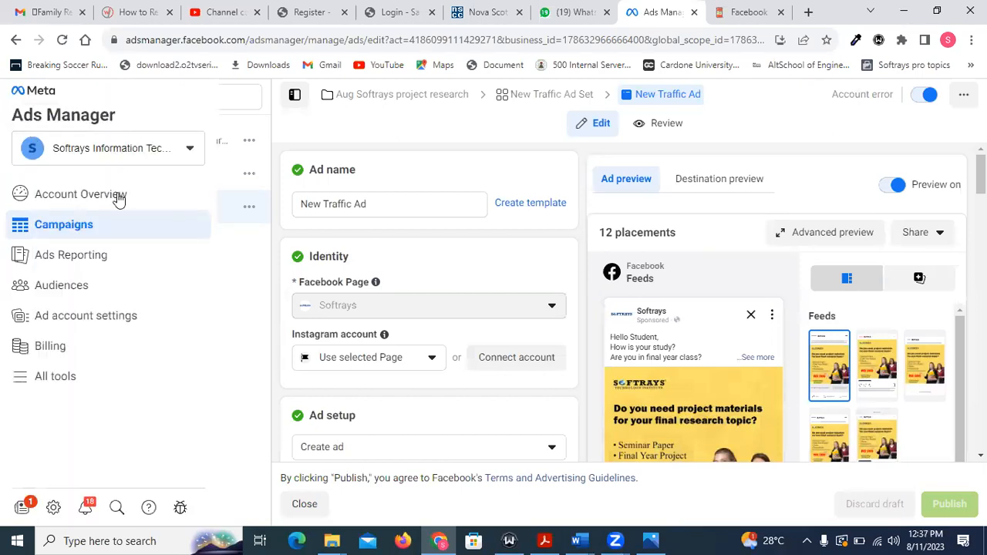
{"action": "left_click", "coordinate": [55, 378]}
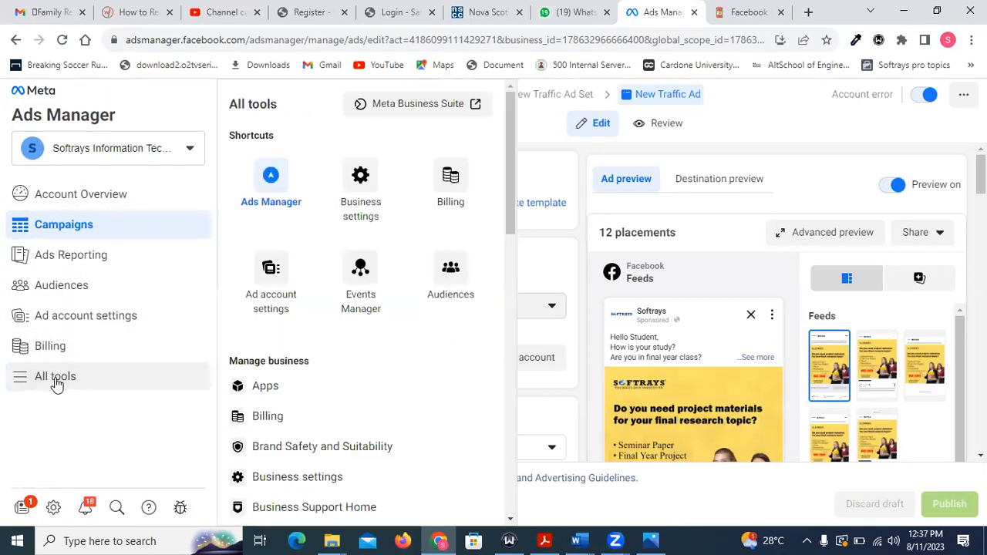
{"action": "left_click", "coordinate": [279, 188]}
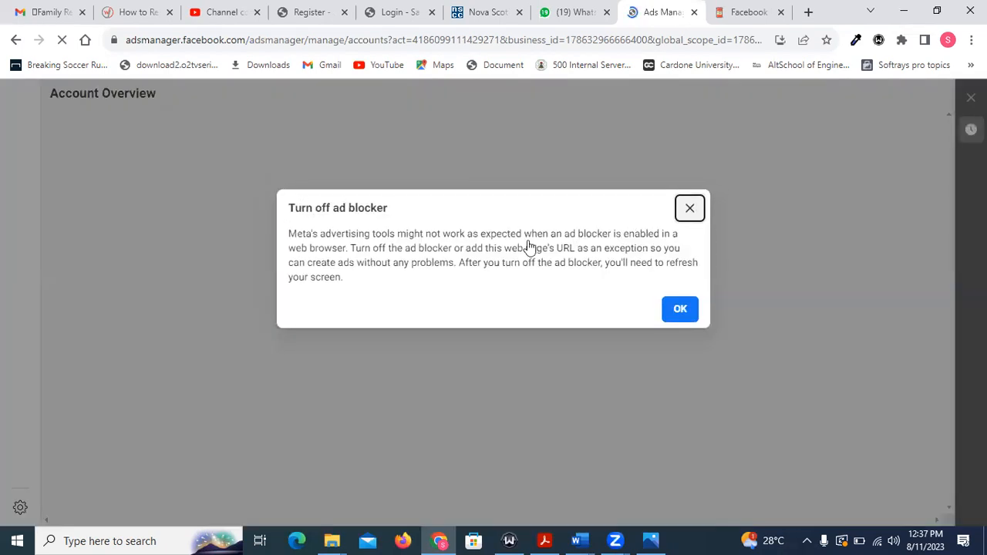
{"action": "left_click", "coordinate": [681, 309]}
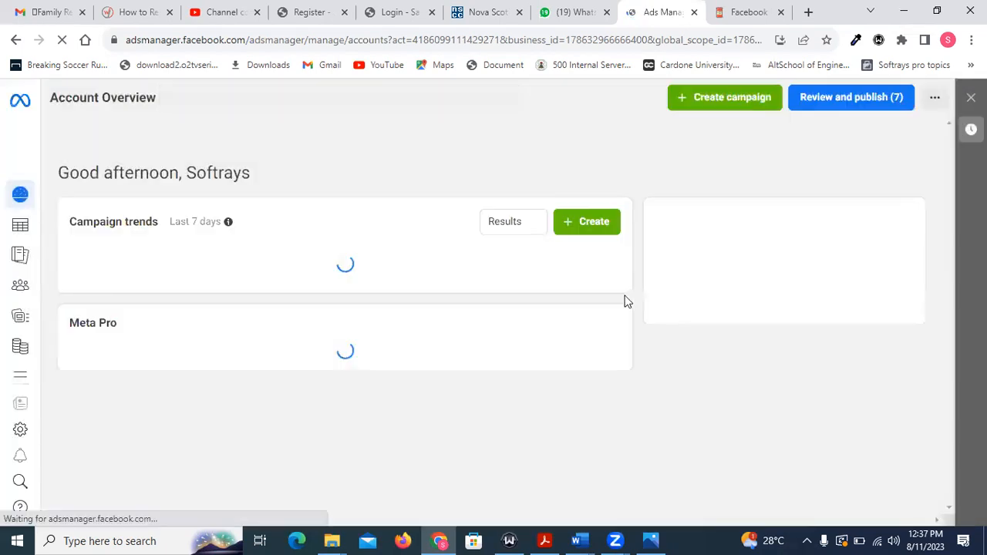